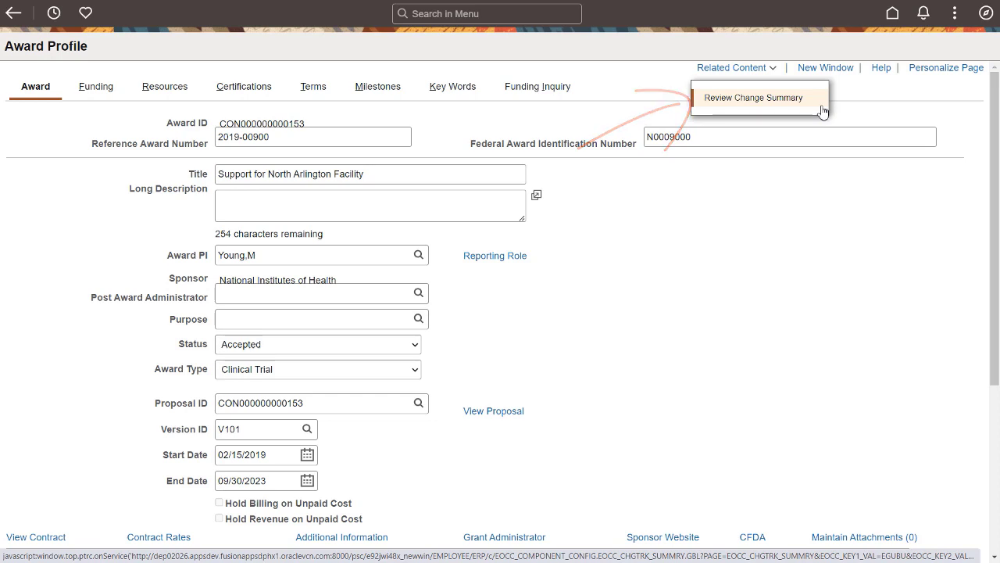
Step: Open the Review Change Summary related content for the award
{"action": "left_click", "coordinate": [820, 106]}
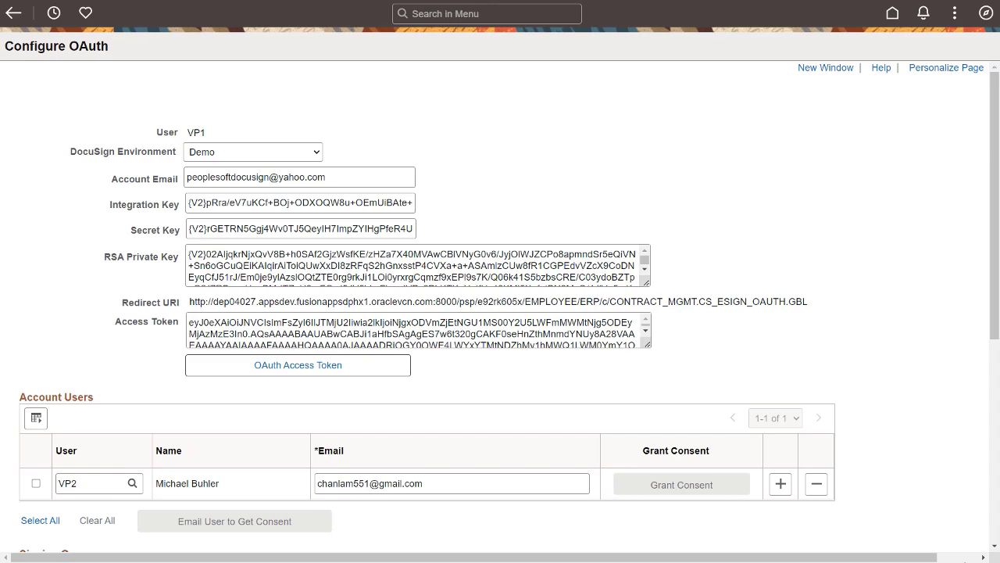
{"action": "scroll", "coordinate": [500, 297], "scroll_direction": "down", "scroll_amount": 5}
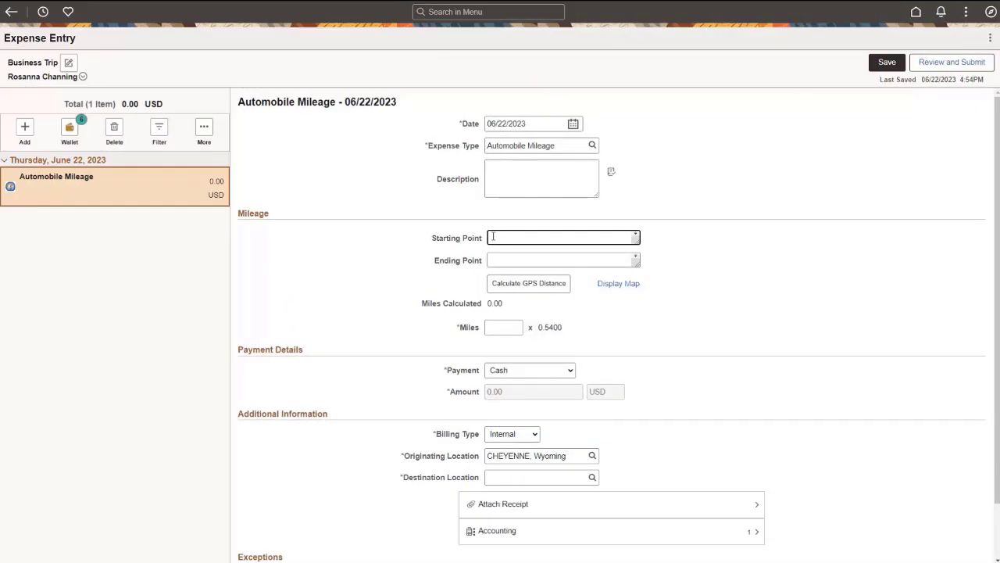
Step: Enter the trip's start address as the Starting Point of the automobile mileage expense, using the matching Pleasanton address suggestion
{"action": "type", "text": "5818"}
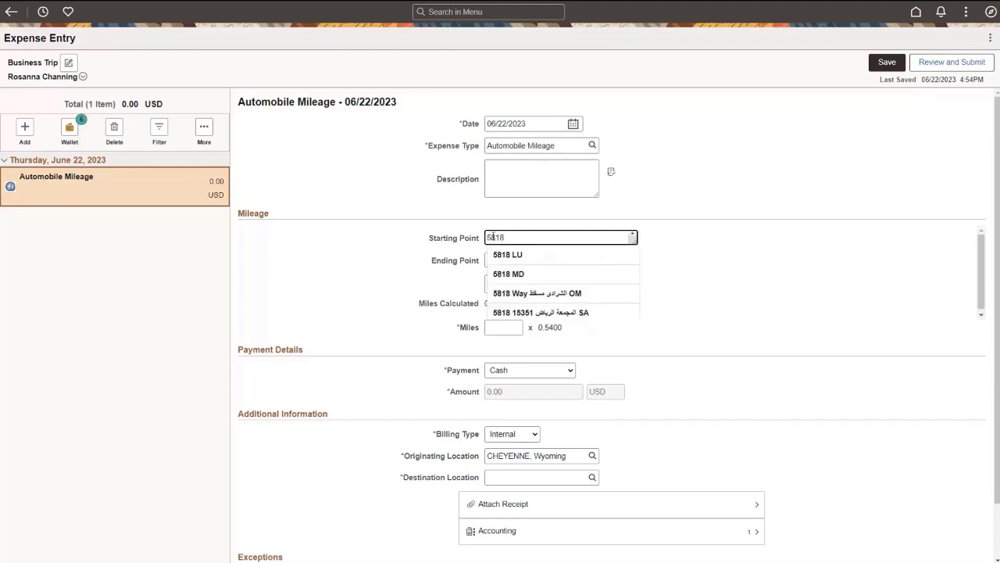
{"action": "type", "text": " Owens Dr"}
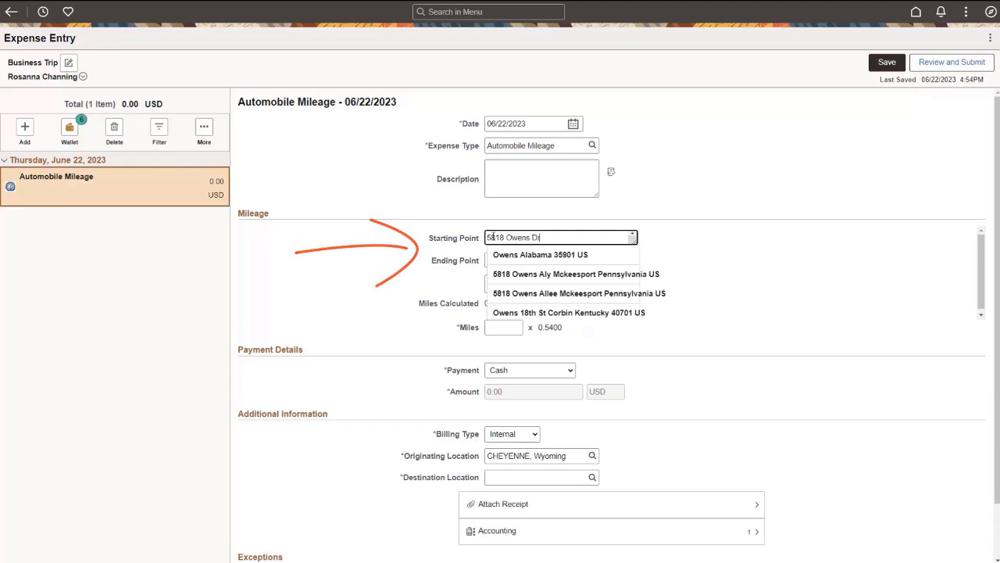
{"action": "type", "text": " Ple"}
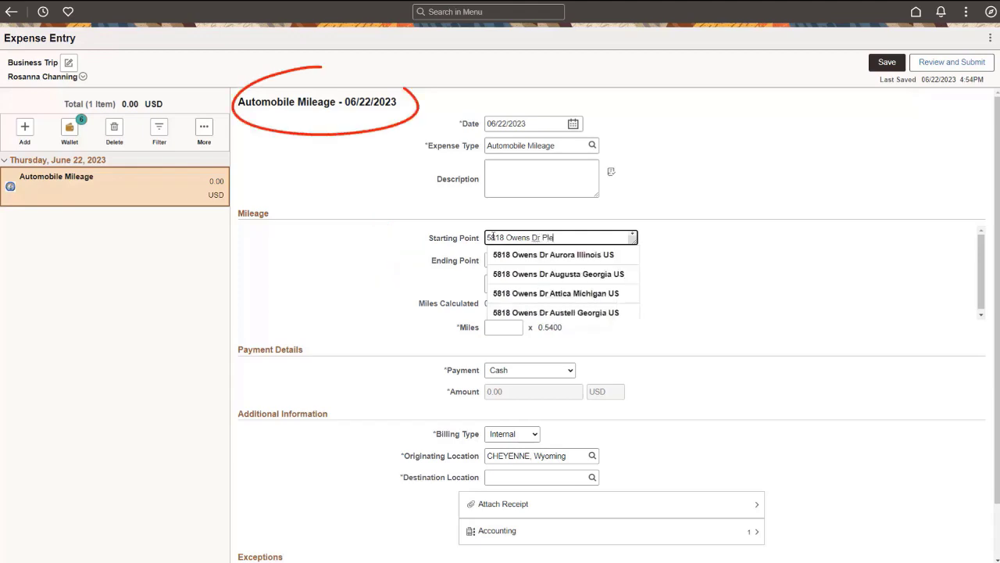
{"action": "type", "text": "as"}
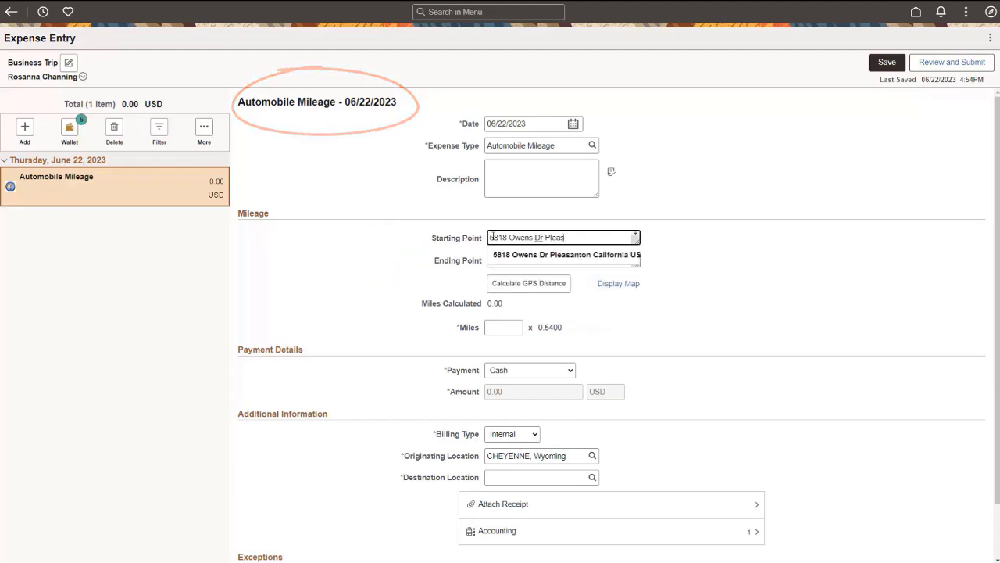
{"action": "left_click", "coordinate": [507, 256]}
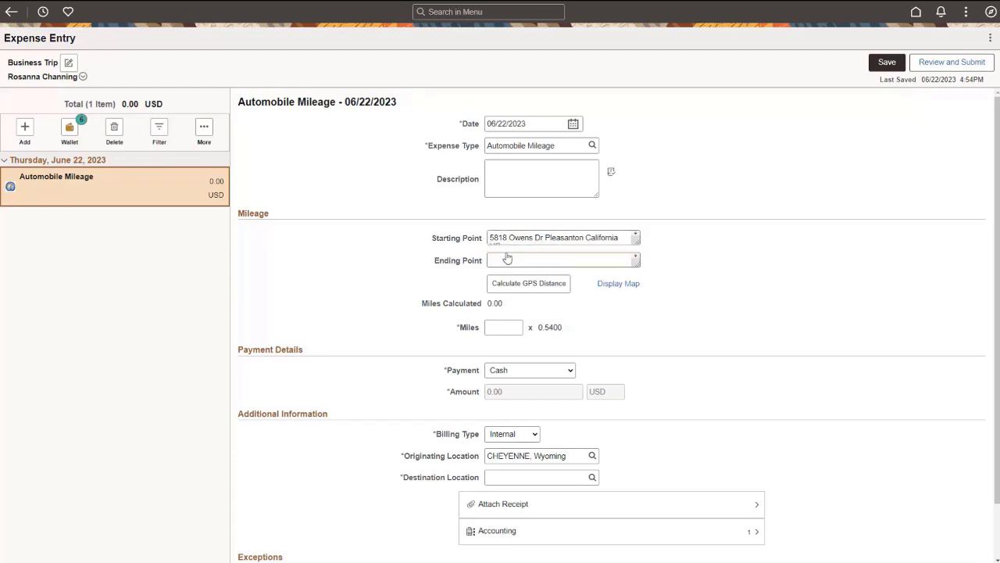
Step: Set the mileage Ending Point to the destination address suggested in Redwood Shores and calculate the GPS distance
{"action": "left_click", "coordinate": [507, 260]}
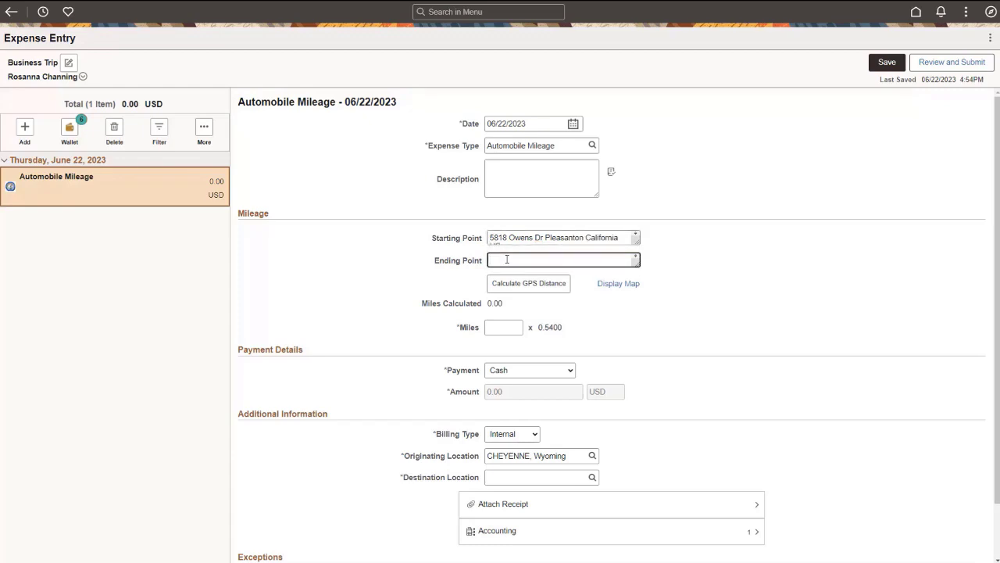
{"action": "type", "text": "100 Oracl"}
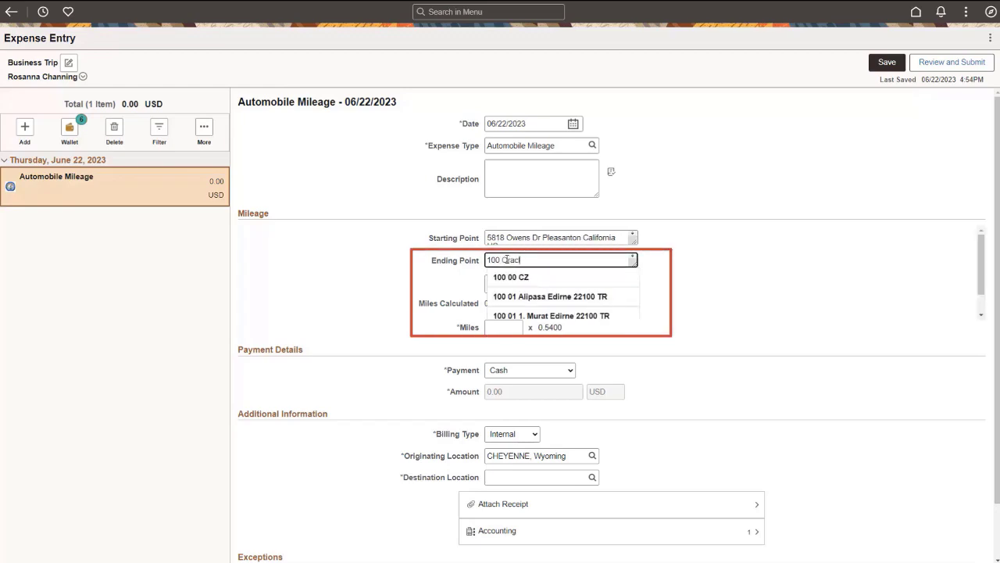
{"action": "type", "text": "e Pkw"}
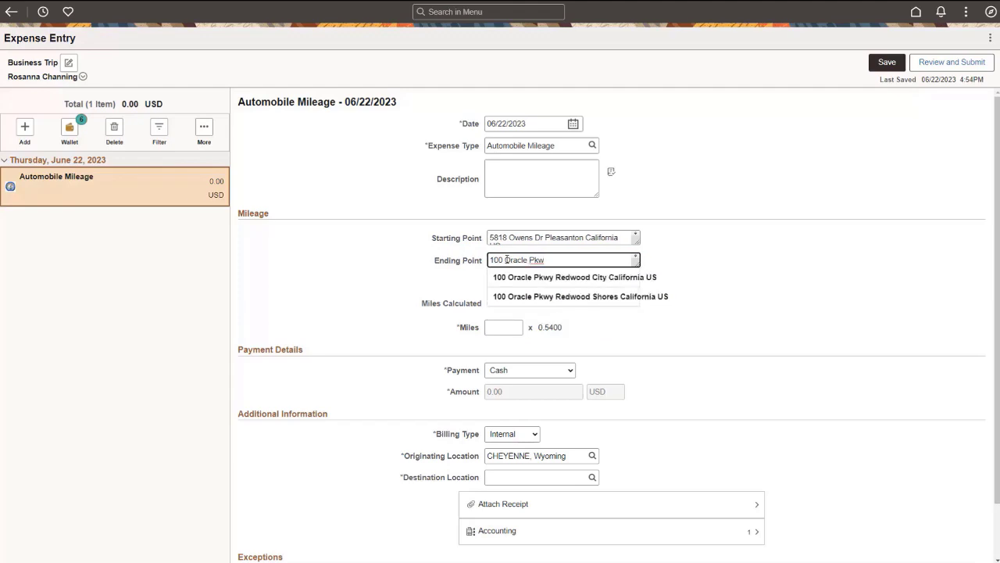
{"action": "left_click", "coordinate": [525, 297]}
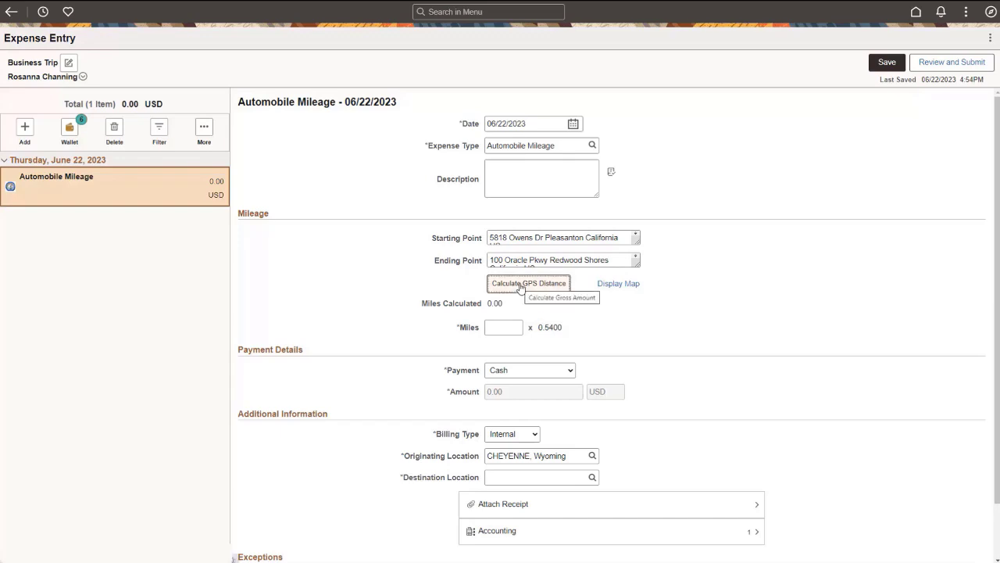
{"action": "left_click", "coordinate": [519, 286]}
{"action": "left_click", "coordinate": [617, 305]}
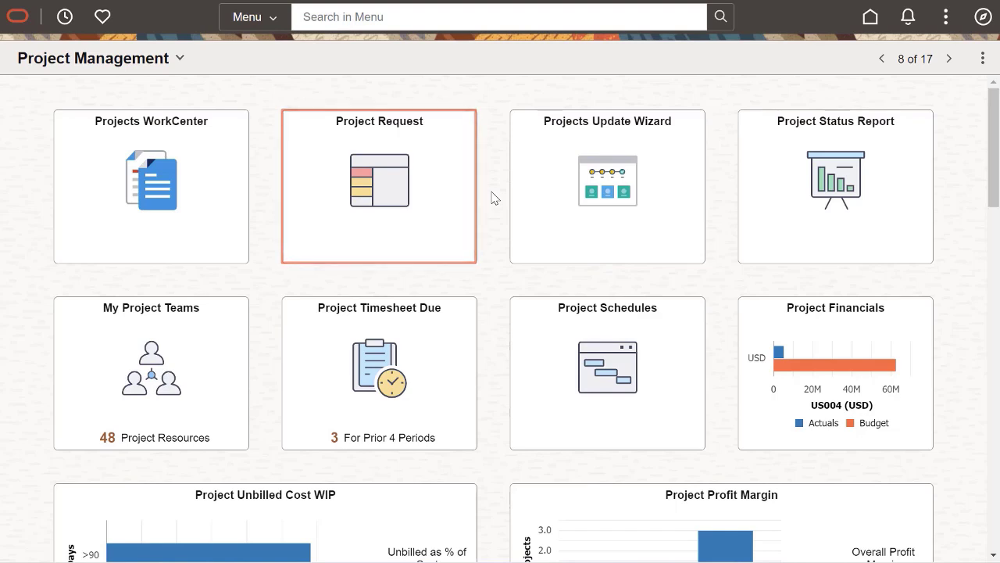
Step: Add a new project request of type BUILD with the description Hospital Admission Area Expansion
{"action": "left_click", "coordinate": [452, 204]}
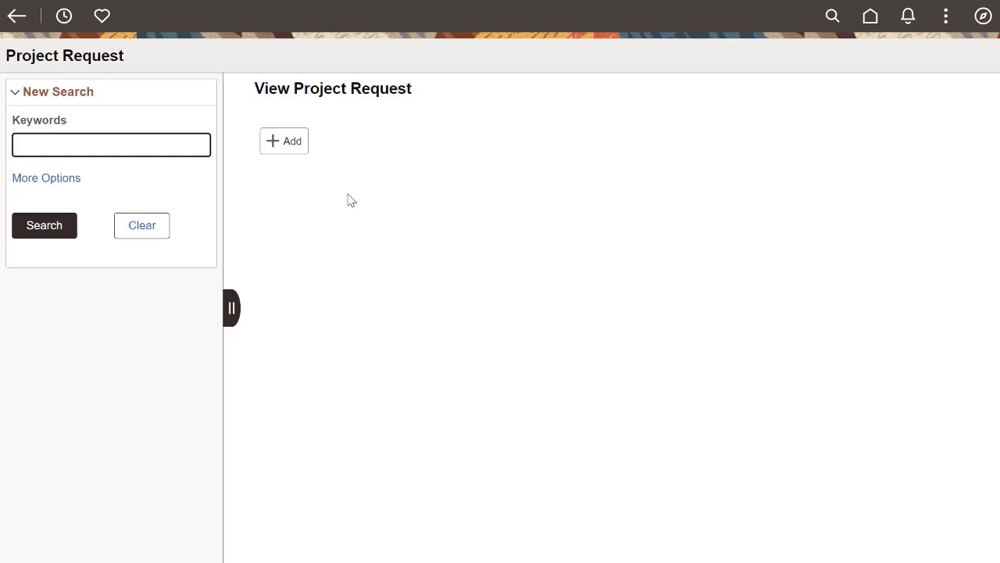
{"action": "left_click", "coordinate": [289, 147]}
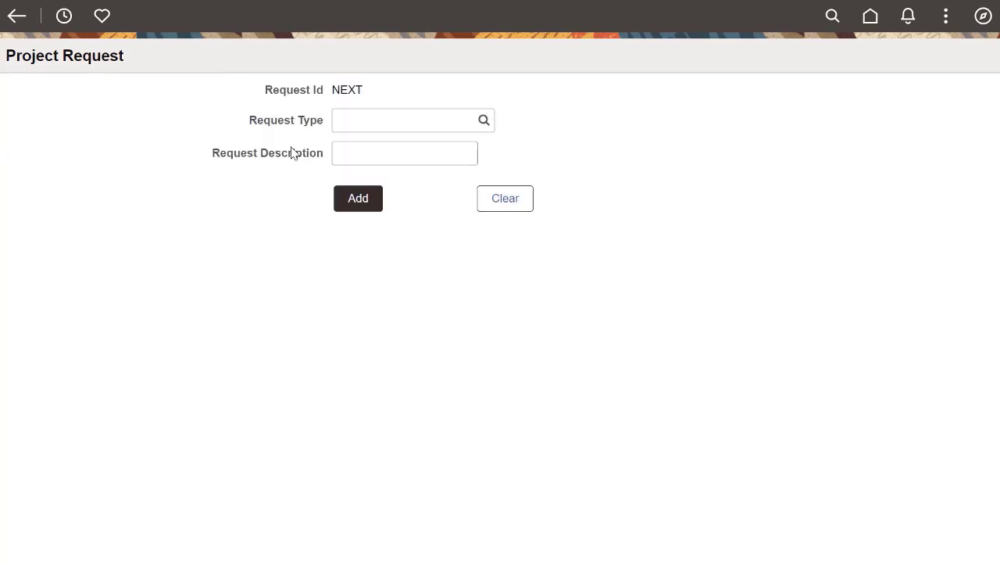
{"action": "left_click", "coordinate": [340, 120]}
{"action": "type", "text": "B"}
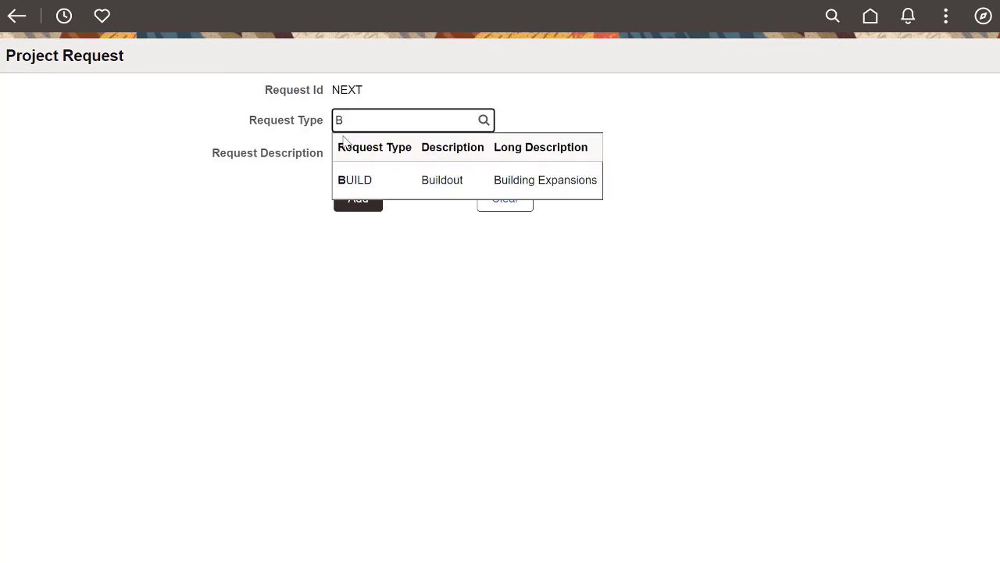
{"action": "left_click", "coordinate": [346, 175]}
{"action": "left_click", "coordinate": [352, 156]}
{"action": "type", "text": "Hospital Adm"}
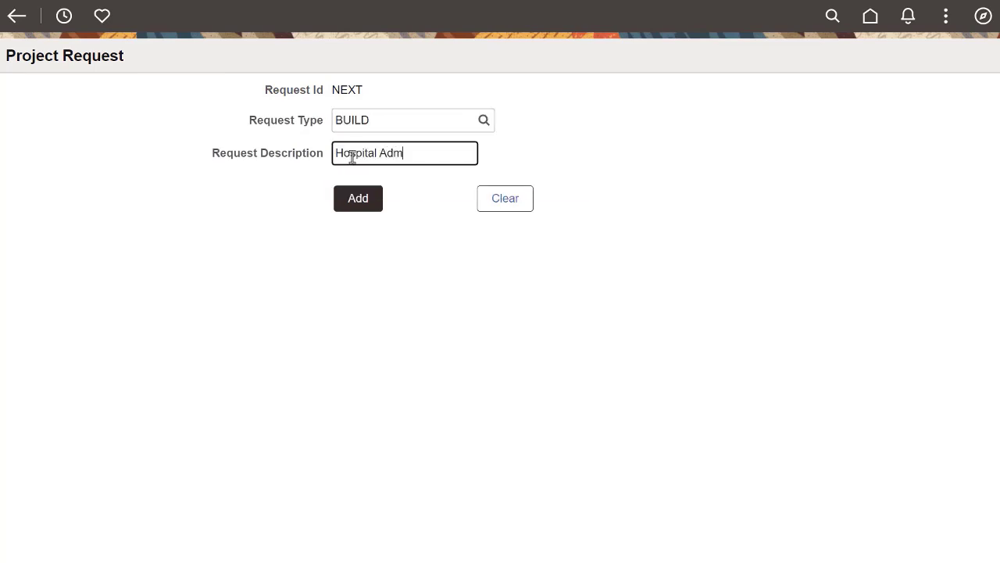
{"action": "type", "text": "ission Area Expansion"}
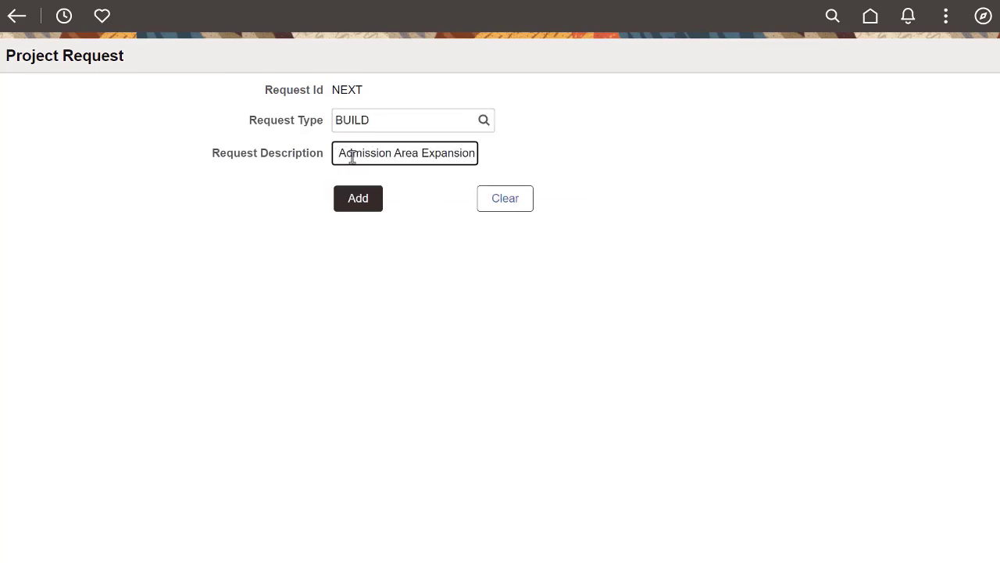
{"action": "left_click", "coordinate": [349, 200]}
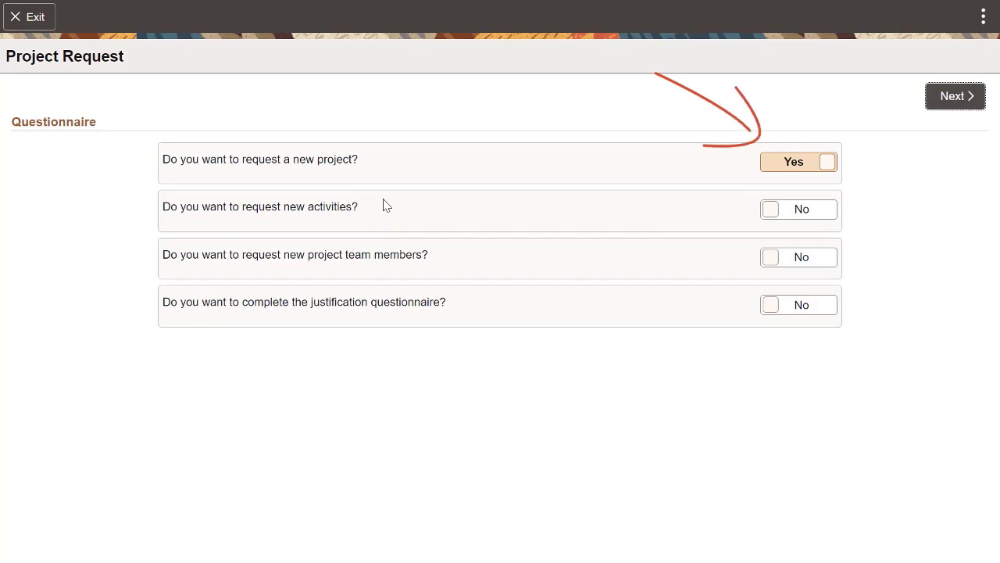
Step: Answer Yes to requesting new activities, requesting project team members and completing the justification questionnaire, and continue to the guided steps
{"action": "left_click", "coordinate": [818, 214]}
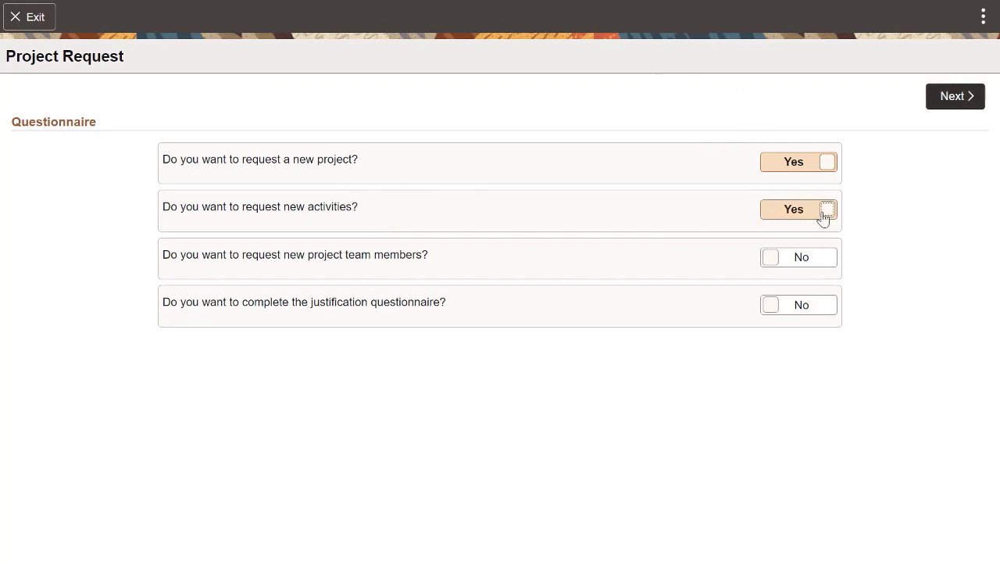
{"action": "left_click", "coordinate": [822, 261]}
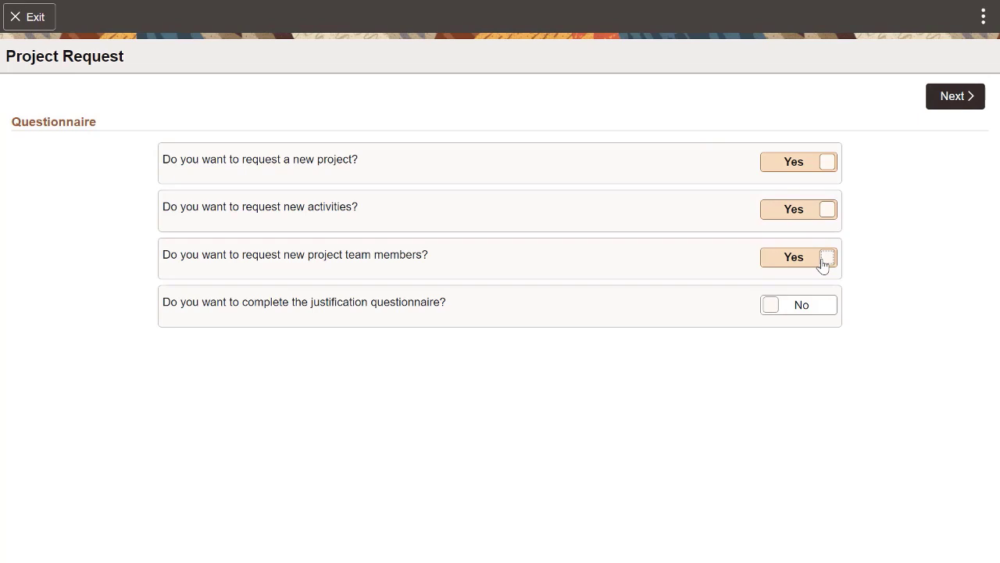
{"action": "left_click", "coordinate": [824, 307]}
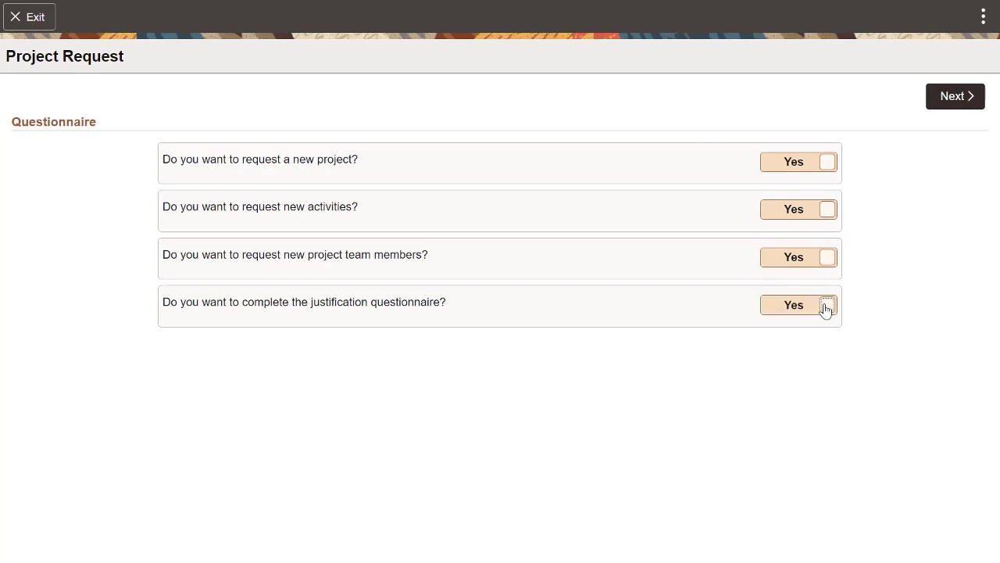
{"action": "left_click", "coordinate": [947, 104]}
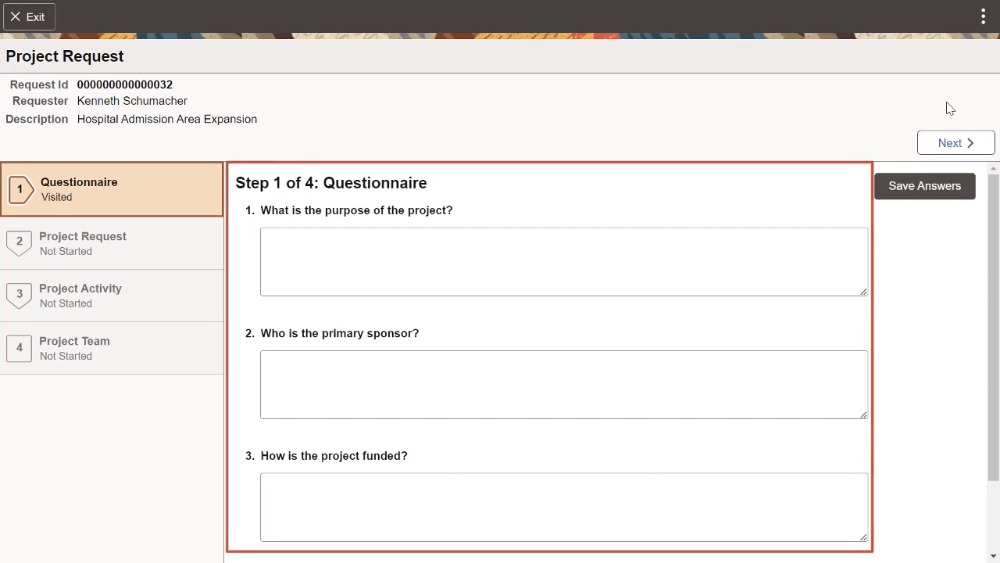
Step: Proceed to the Project Request step and set the start date to 01/01/2023 and the end date to 12/31/2023
{"action": "left_click", "coordinate": [949, 146]}
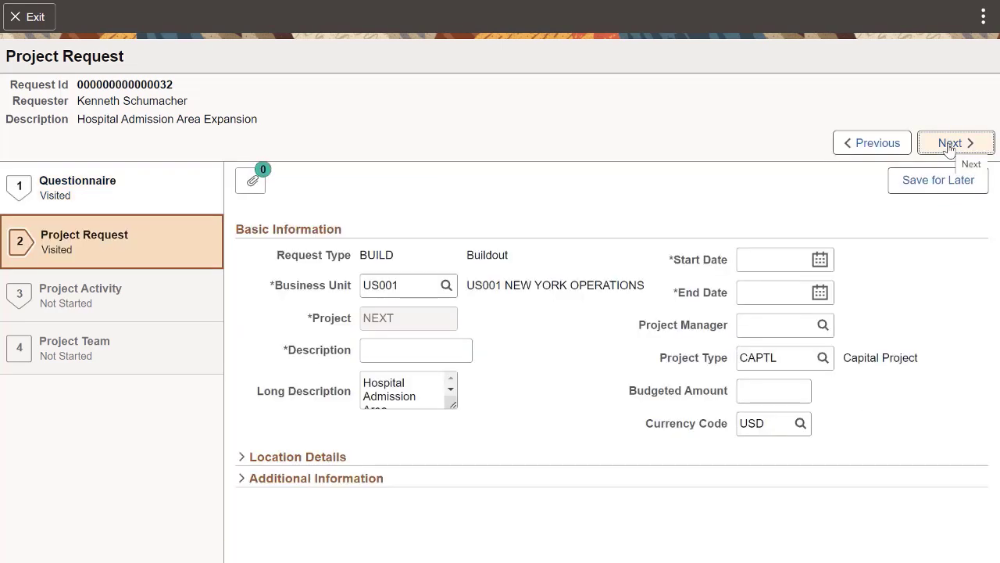
{"action": "left_click", "coordinate": [820, 260]}
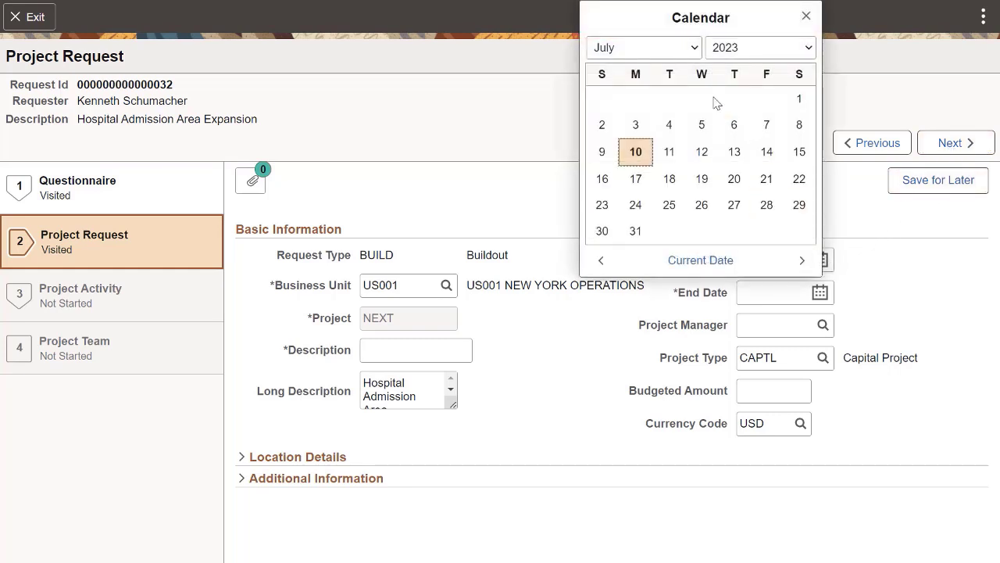
{"action": "left_click", "coordinate": [670, 48]}
{"action": "left_click", "coordinate": [686, 66]}
{"action": "left_click", "coordinate": [602, 98]}
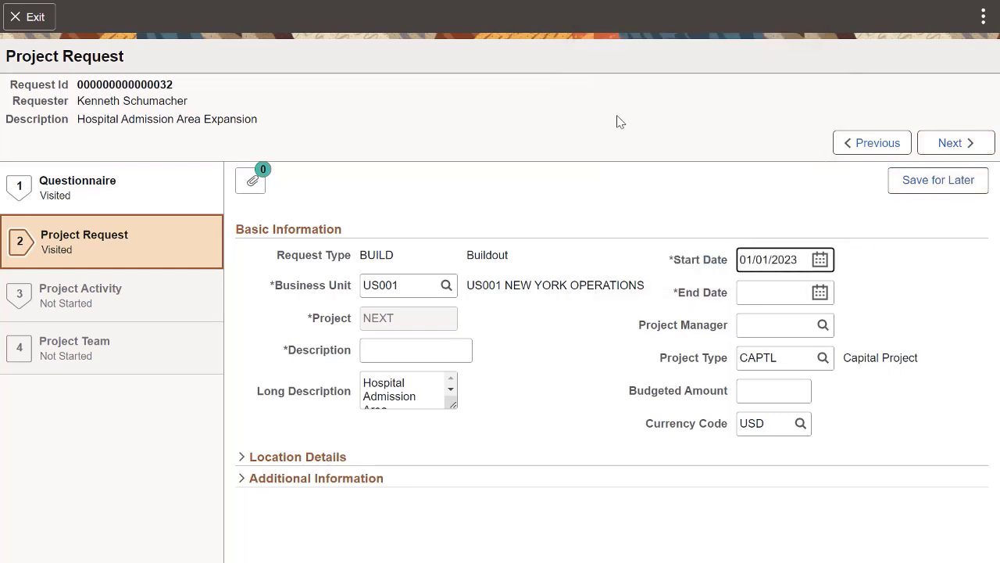
{"action": "left_click", "coordinate": [820, 292]}
{"action": "left_click", "coordinate": [695, 76]}
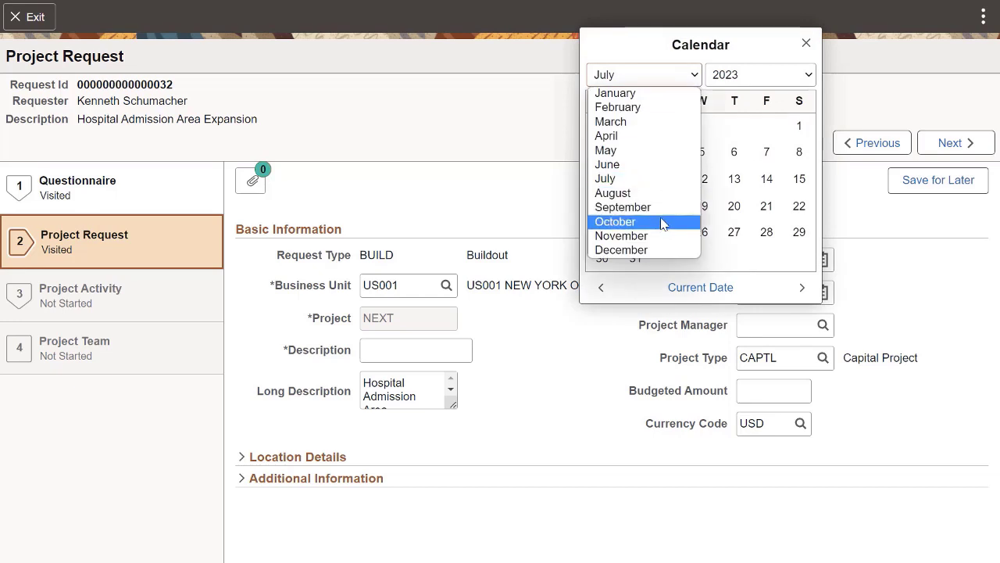
{"action": "left_click", "coordinate": [641, 250]}
{"action": "left_click", "coordinate": [602, 256]}
Step: Assign the suggested team member beginning with A as project manager and set the budgeted amount to 105,000
{"action": "left_click", "coordinate": [751, 324]}
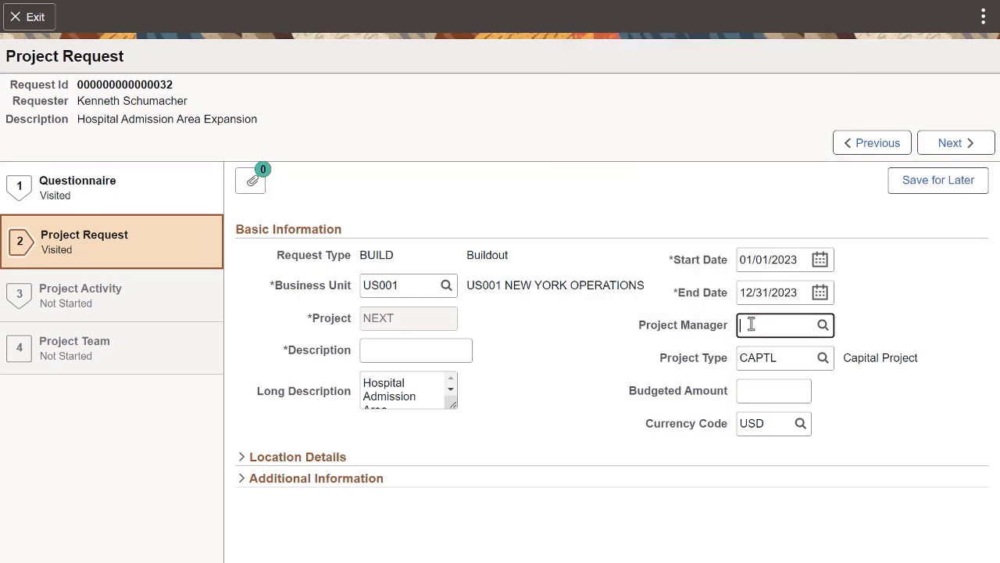
{"action": "type", "text": "A"}
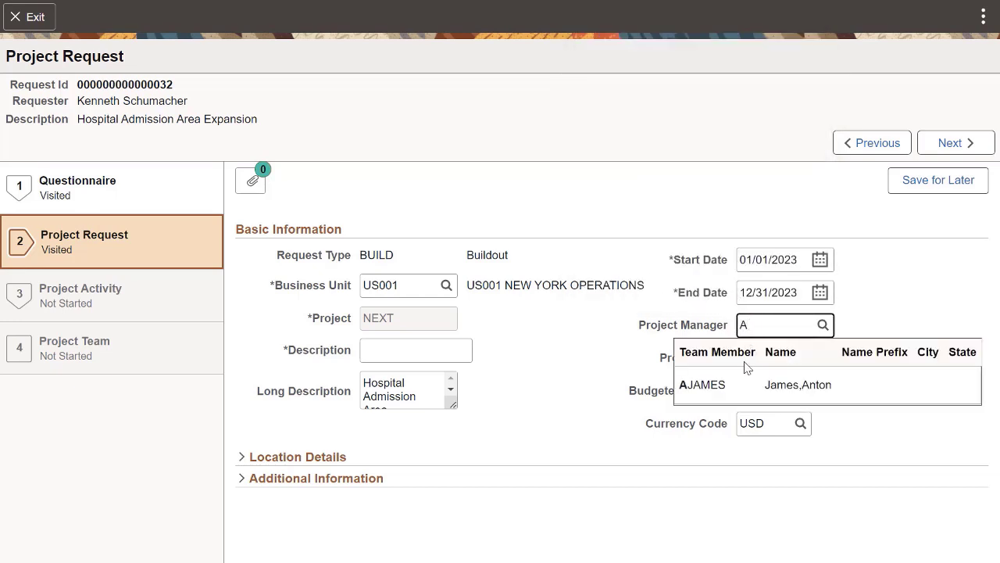
{"action": "left_click", "coordinate": [733, 382]}
{"action": "left_click", "coordinate": [745, 390]}
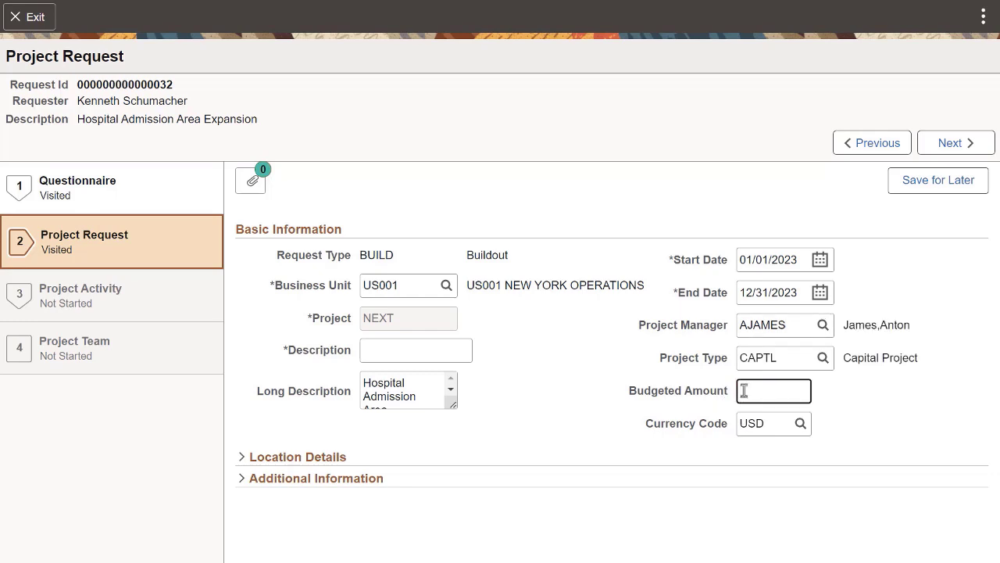
{"action": "type", "text": "105000"}
Step: Enter Admissions Area Expansion as the project's description in the basic information
{"action": "left_click", "coordinate": [440, 351]}
{"action": "type", "text": "Adm"}
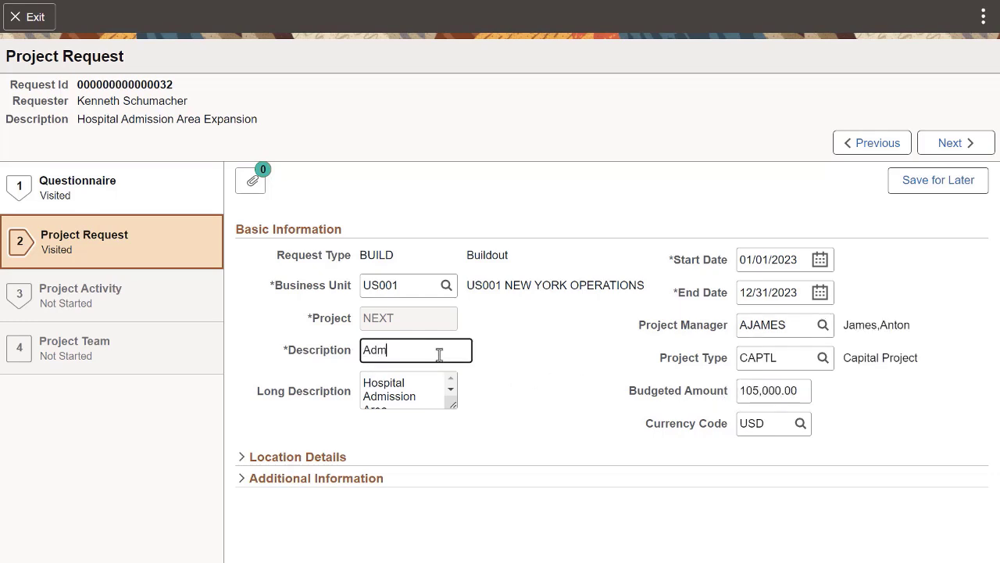
{"action": "type", "text": "issions Area Expansion"}
Step: Expand the Additional Information section and fill in the legal contact's name
{"action": "left_click", "coordinate": [347, 478]}
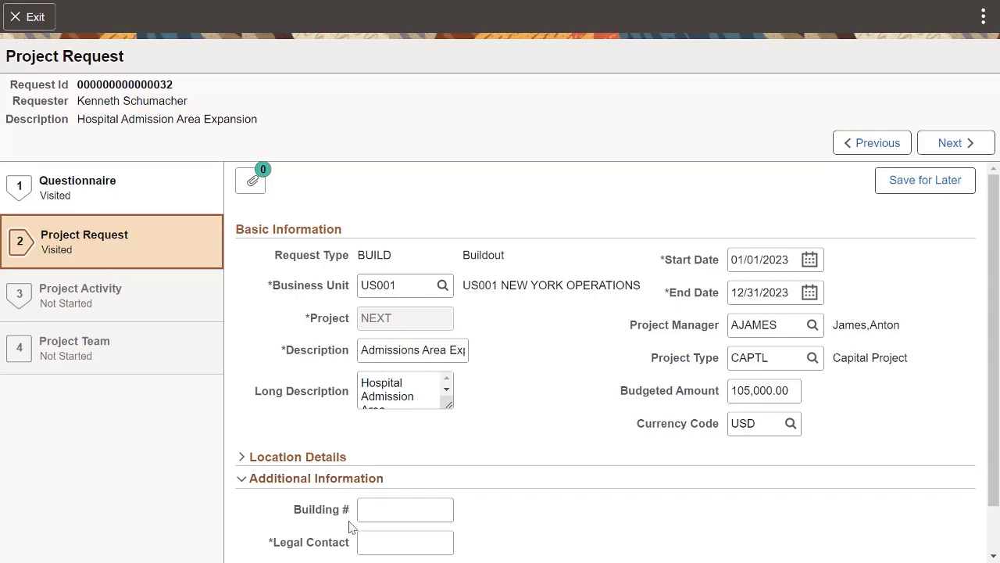
{"action": "left_click", "coordinate": [365, 544]}
{"action": "type", "text": "Jones"}
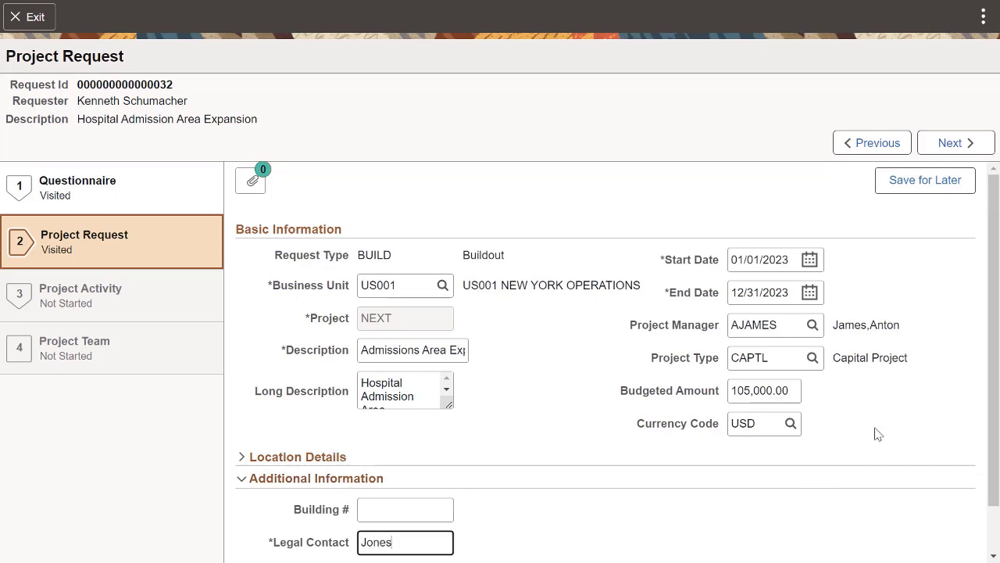
Step: In the Project Activity step, define activity LABOR with description Facilities Labor and activity type Construction
{"action": "left_click", "coordinate": [953, 143]}
{"action": "left_click", "coordinate": [356, 274]}
{"action": "type", "text": "Labor"}
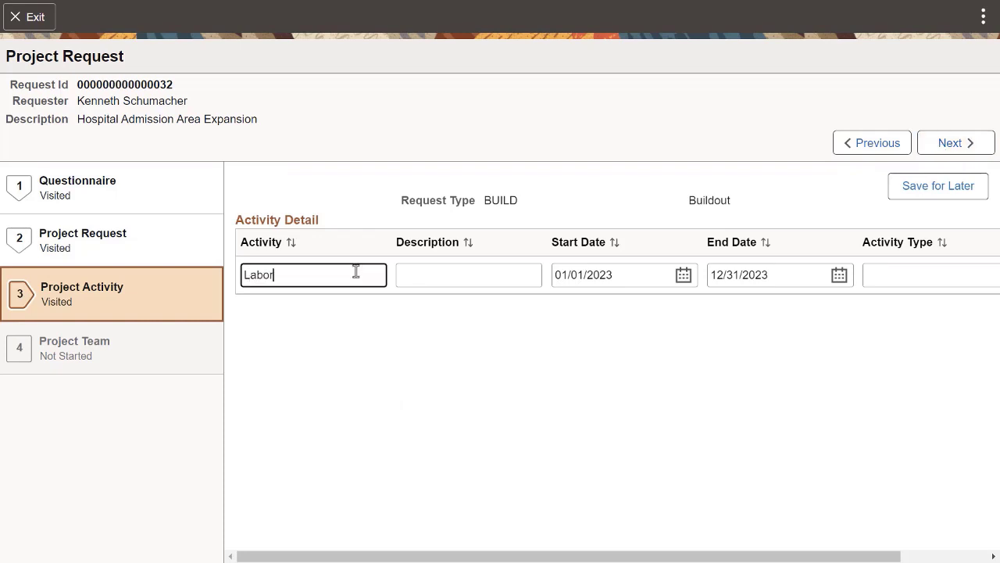
{"action": "left_click", "coordinate": [409, 279]}
{"action": "type", "text": "Facilities Labor"}
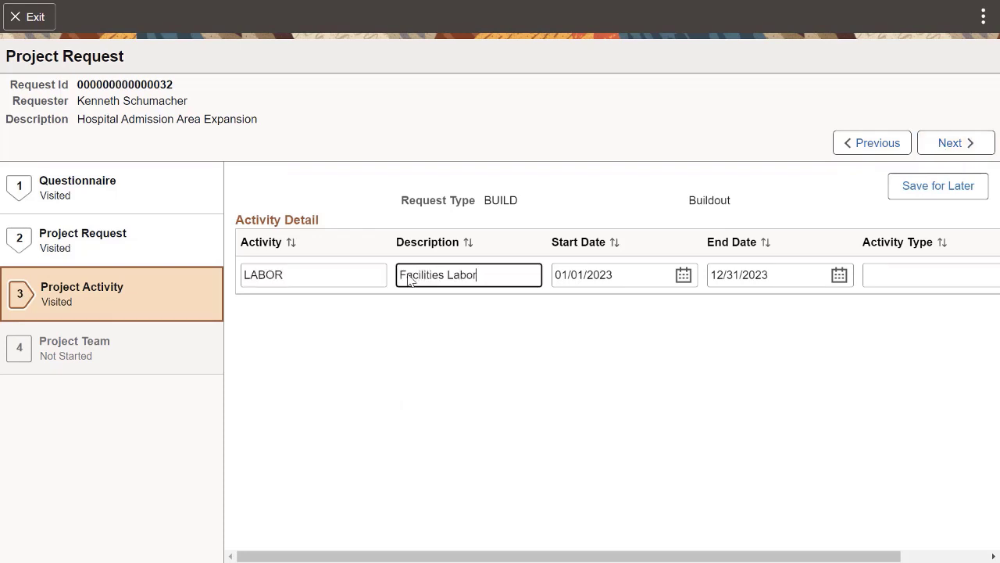
{"action": "left_click", "coordinate": [869, 276]}
{"action": "type", "text": "C"}
{"action": "left_click", "coordinate": [854, 412]}
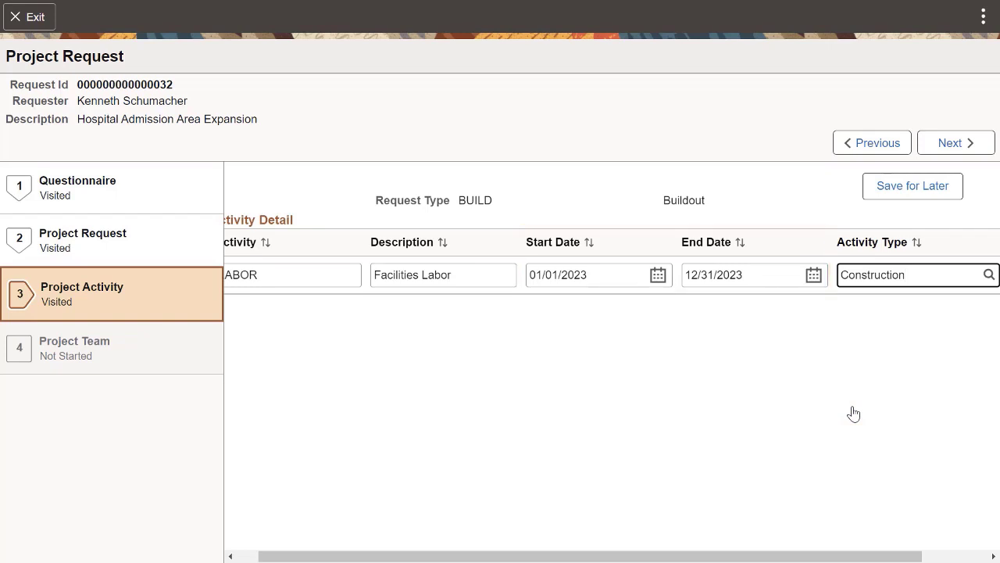
Step: Advance to the Project Team step and replace the listed team member with EMP1
{"action": "left_click", "coordinate": [938, 145]}
{"action": "left_click", "coordinate": [356, 294]}
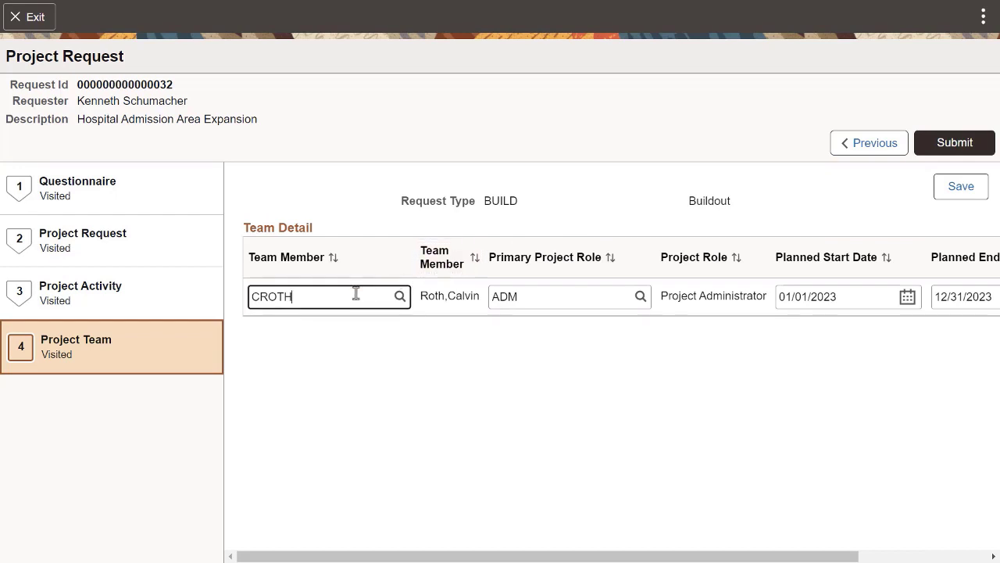
{"action": "left_click_drag", "start_coordinate": [295, 296], "coordinate": [257, 295]}
{"action": "type", "text": "EM"}
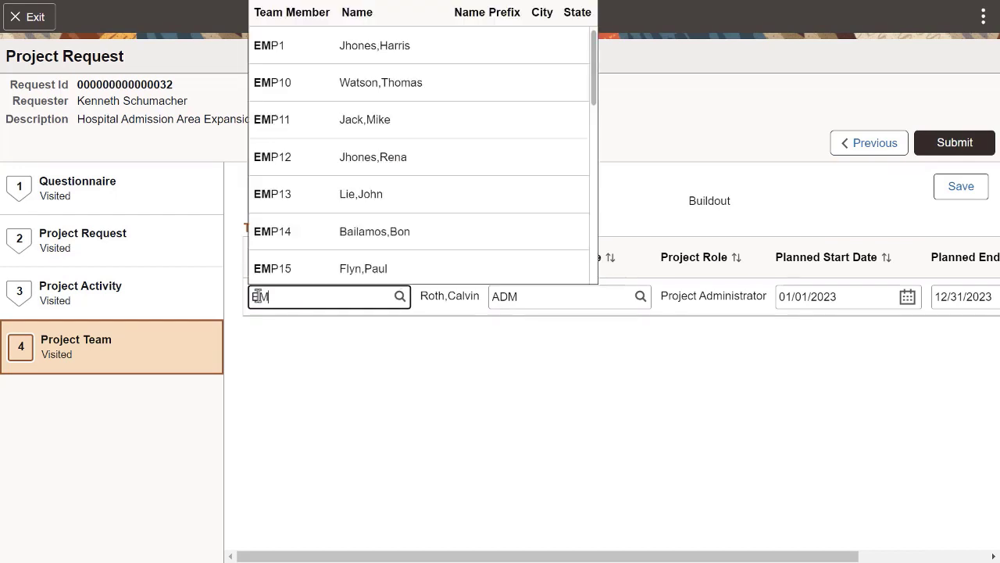
{"action": "left_click", "coordinate": [269, 48]}
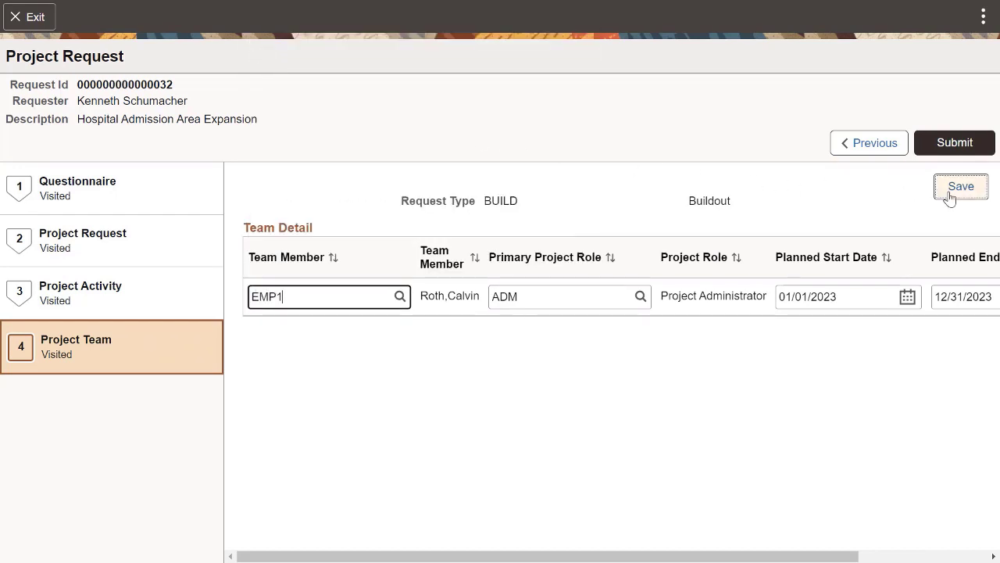
Step: Submit the project request for approval, confirm the submission and review its status page
{"action": "left_click", "coordinate": [949, 149]}
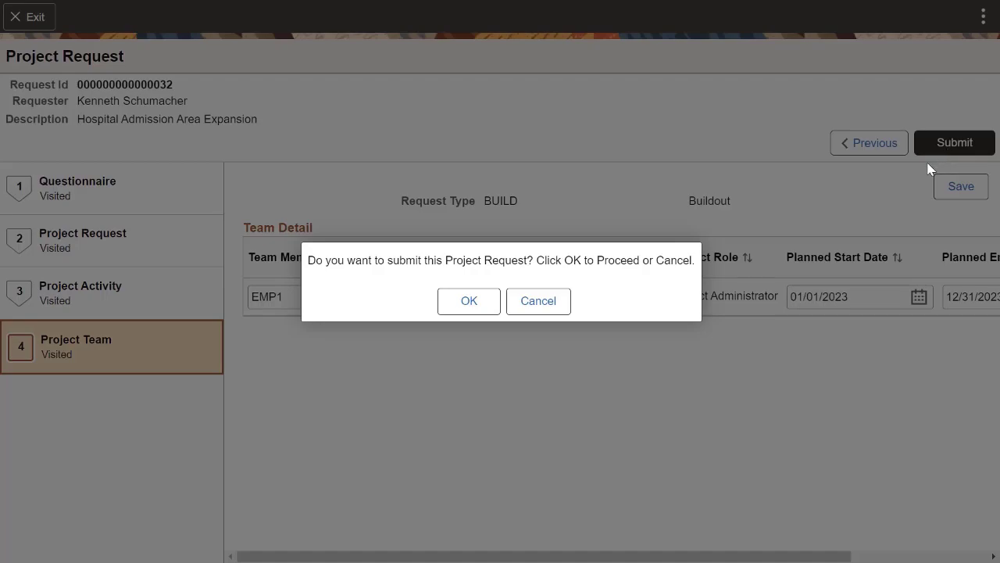
{"action": "left_click", "coordinate": [470, 301]}
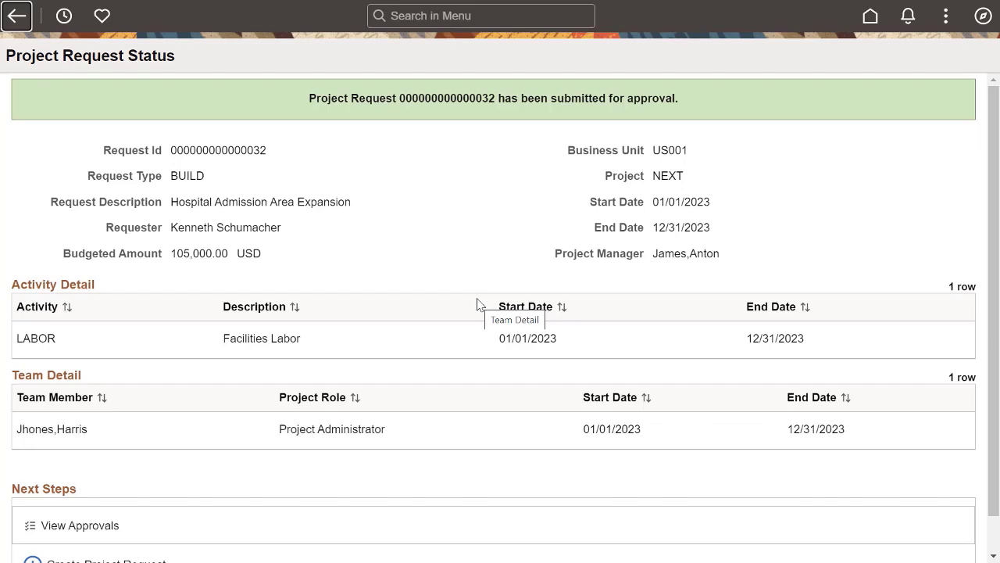
{"action": "scroll", "coordinate": [479, 305], "scroll_direction": "down", "scroll_amount": 1}
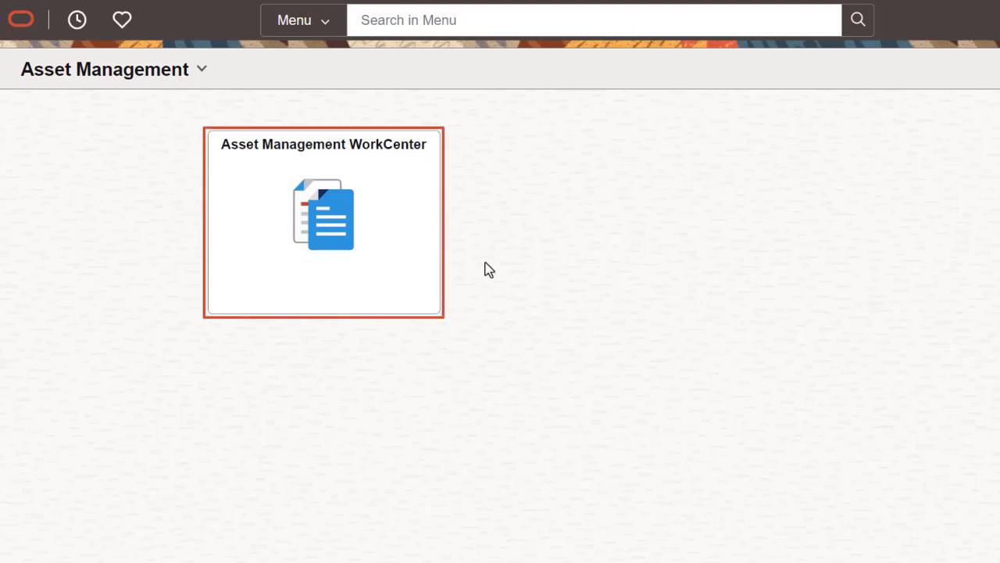
Step: In the Asset Management WorkCenter, open pending AP/PO transactions by business unit and view the actions available for US001
{"action": "left_click", "coordinate": [413, 273]}
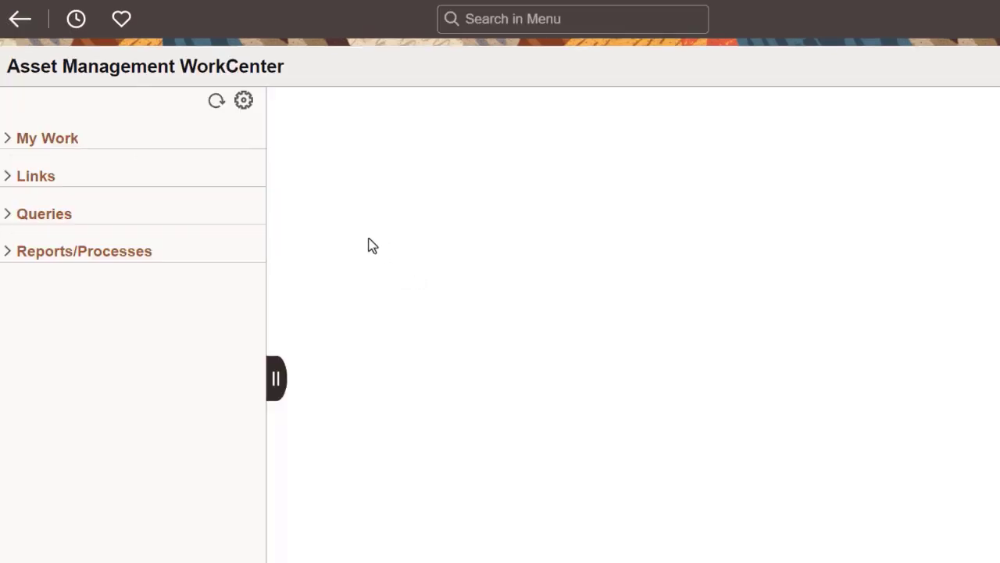
{"action": "left_click", "coordinate": [130, 144]}
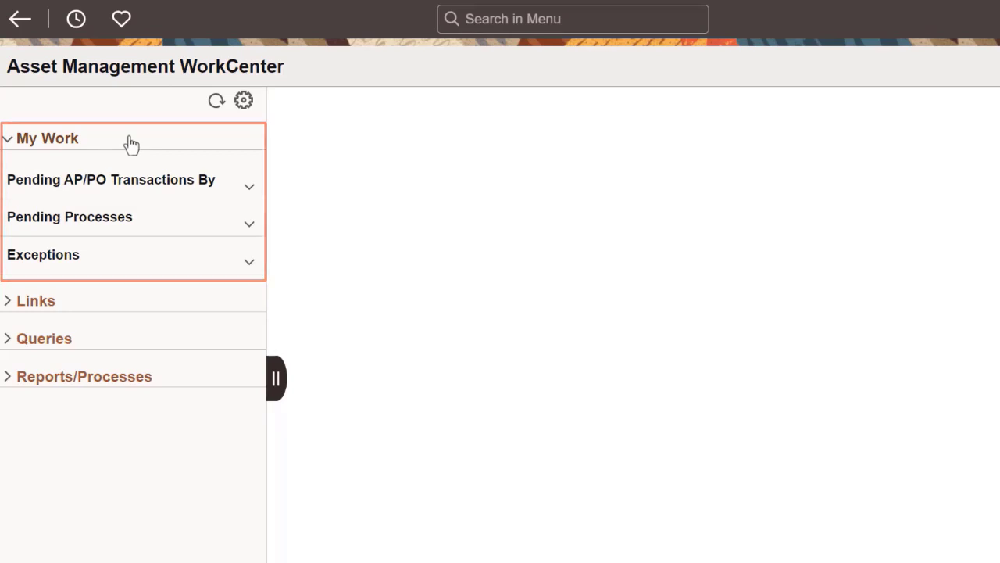
{"action": "left_click", "coordinate": [122, 188]}
{"action": "left_click", "coordinate": [117, 226]}
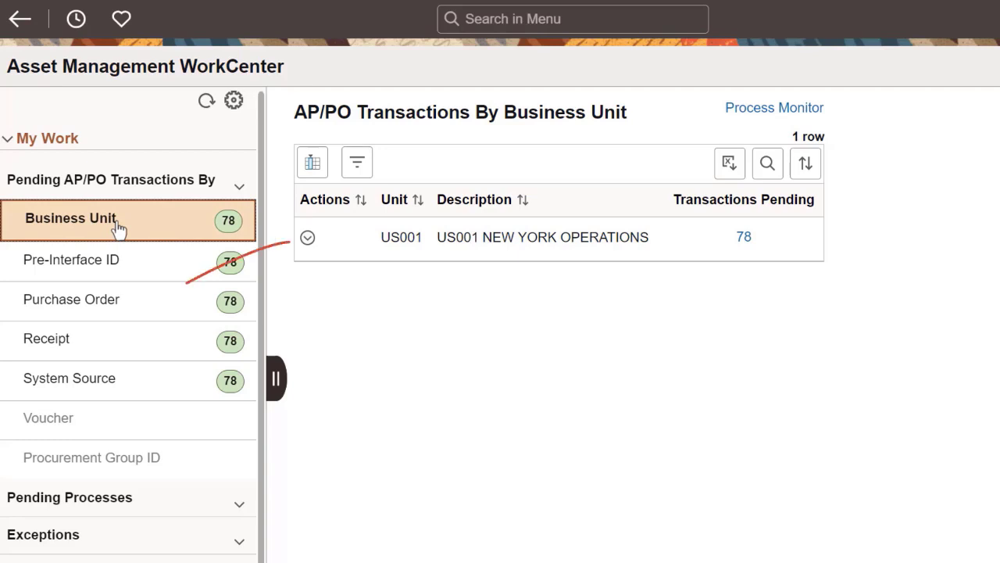
{"action": "left_click", "coordinate": [307, 240]}
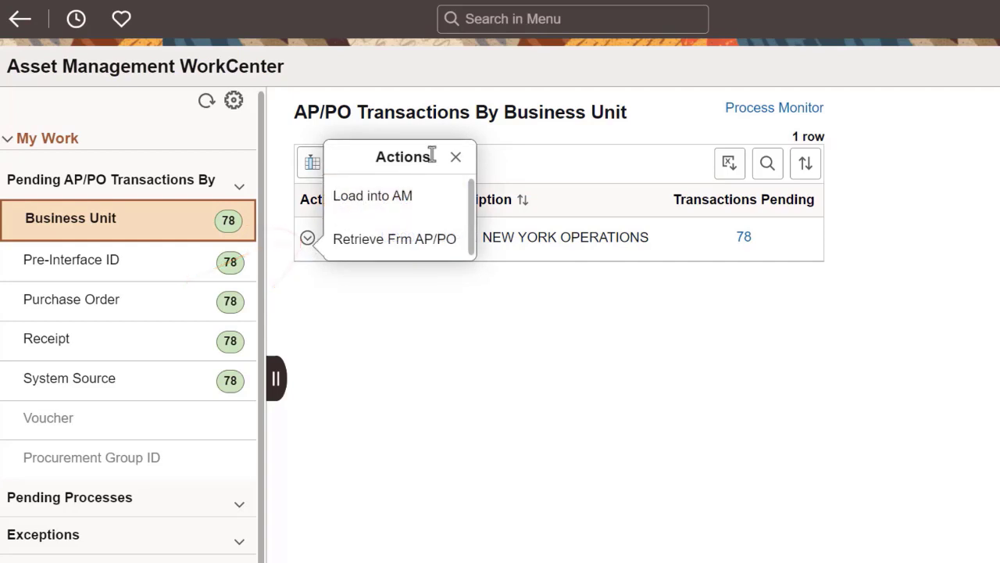
{"action": "left_click", "coordinate": [455, 160]}
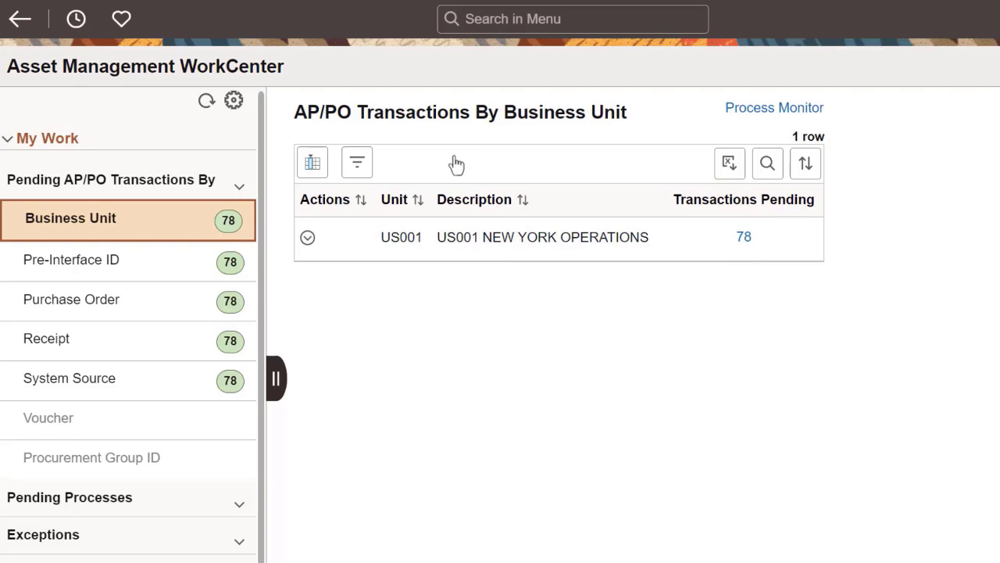
Step: Expand the Pending Processes in My Work and show the pending depreciation calculation
{"action": "left_click", "coordinate": [240, 189]}
{"action": "left_click", "coordinate": [244, 223]}
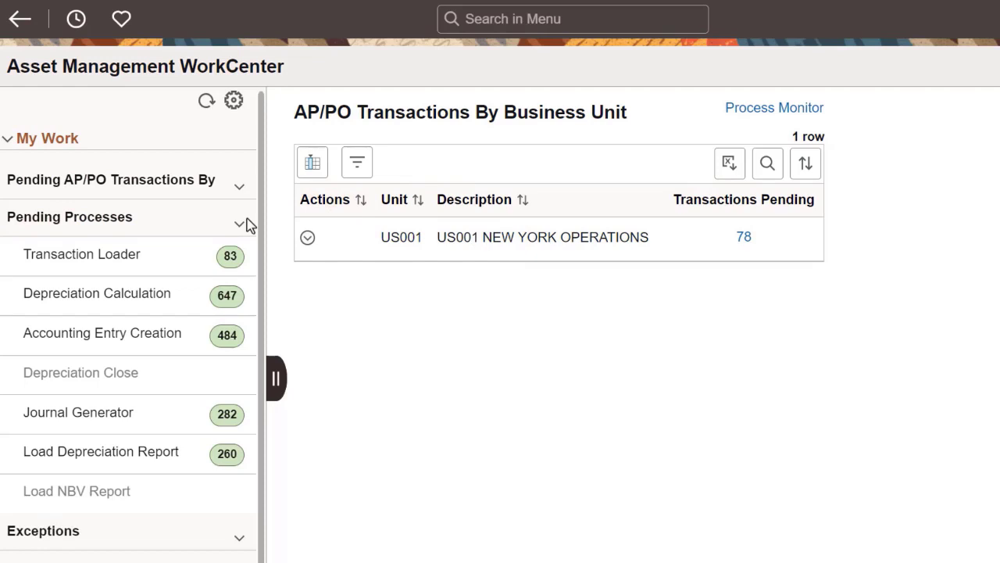
{"action": "left_click", "coordinate": [188, 305]}
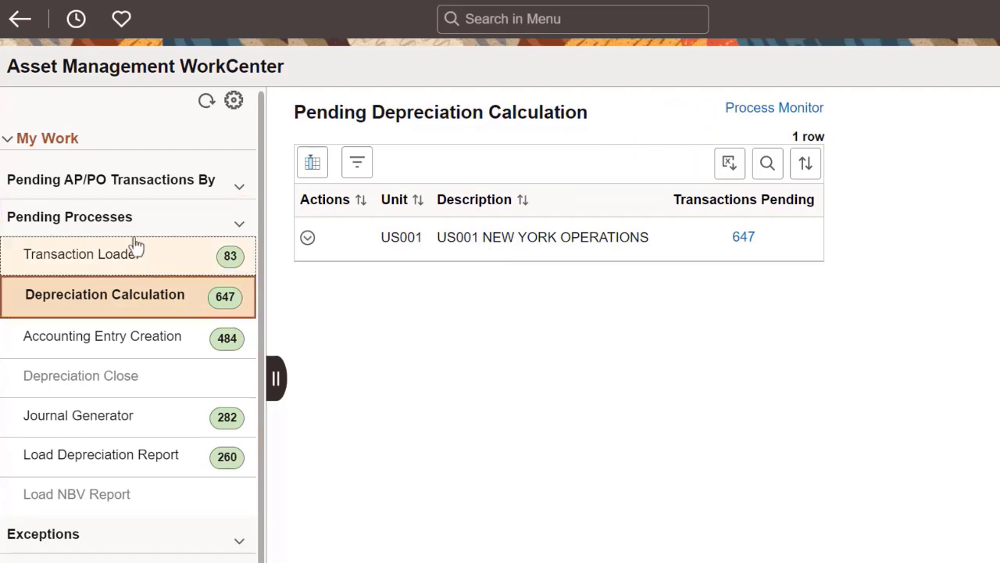
Step: Switch from My Work to the Manage Assets links and open the Express Add page
{"action": "left_click", "coordinate": [101, 147]}
{"action": "left_click", "coordinate": [88, 181]}
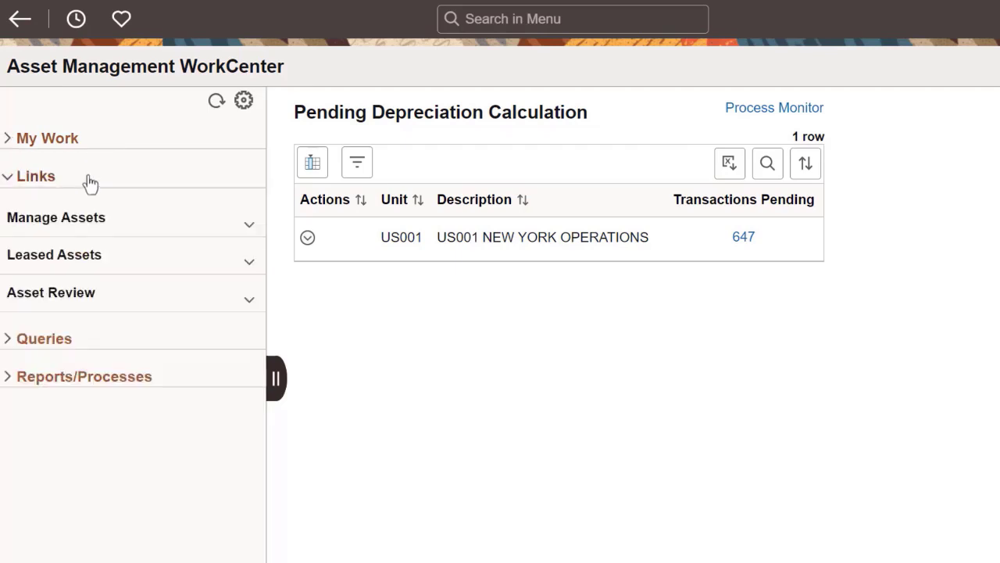
{"action": "left_click", "coordinate": [97, 224]}
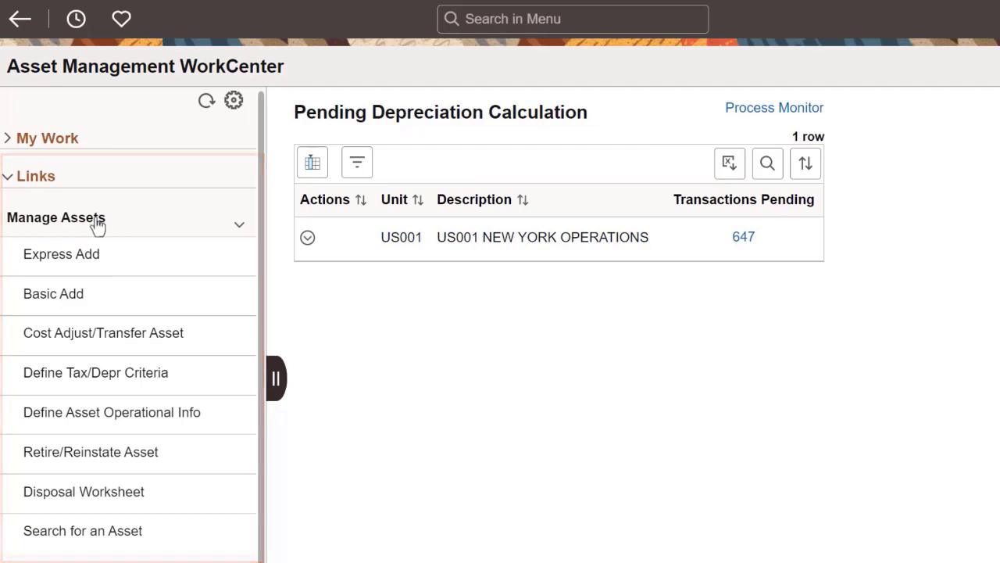
{"action": "left_click", "coordinate": [98, 260]}
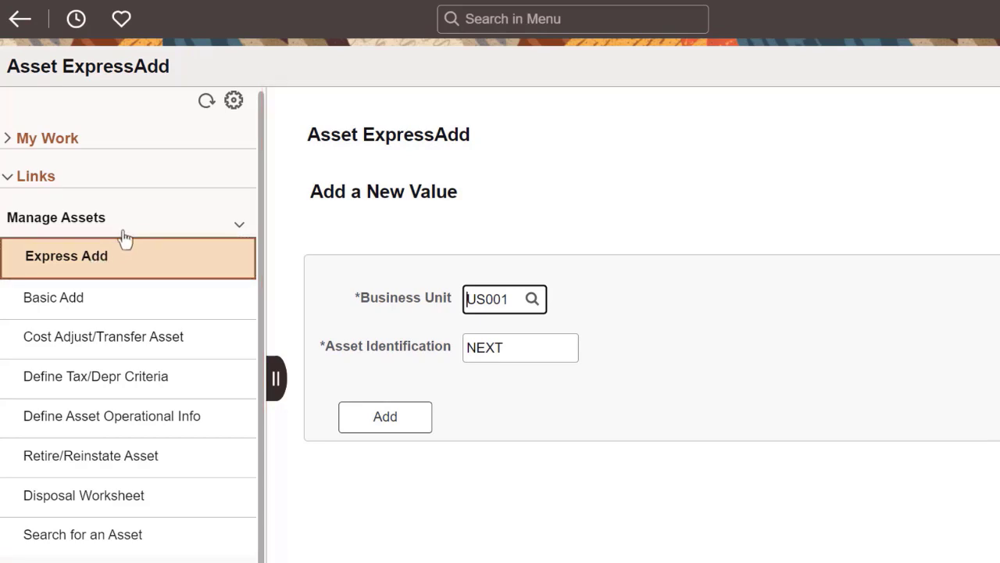
Step: Review the Leased Assets links in place of Manage Assets, and collapse the Links section
{"action": "left_click", "coordinate": [136, 229]}
{"action": "left_click", "coordinate": [138, 266]}
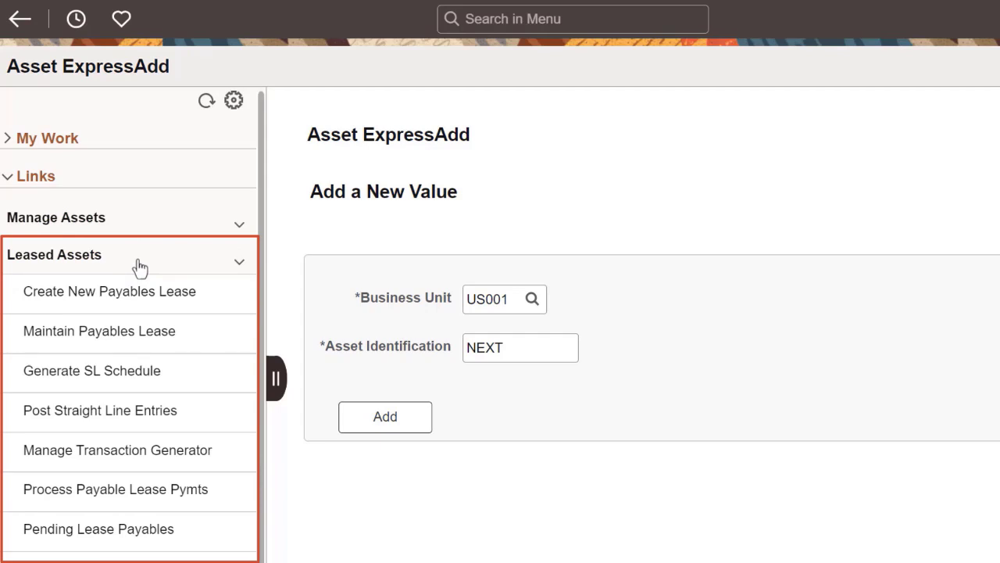
{"action": "left_click", "coordinate": [141, 185]}
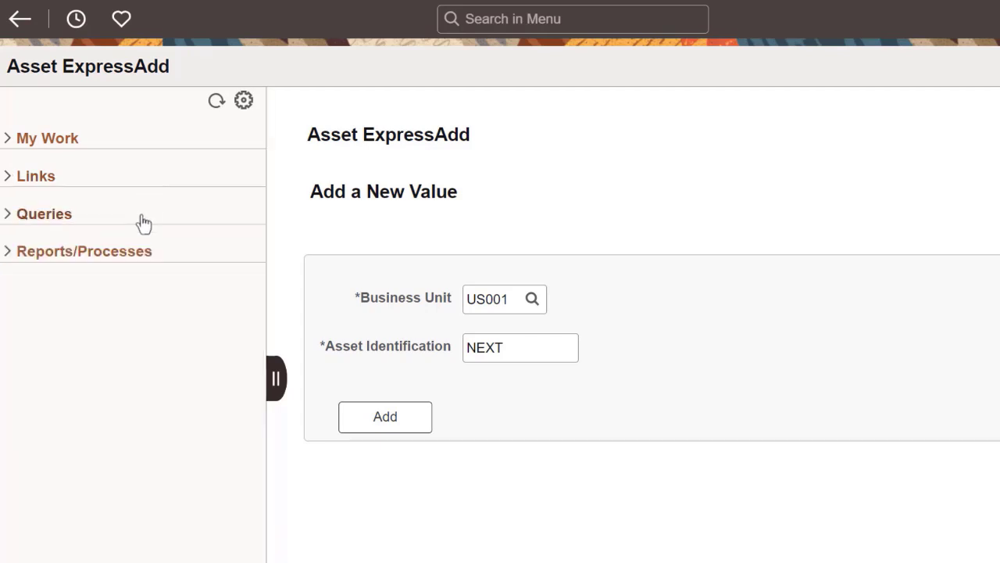
Step: Show the Acctg Entry not Journal Gen pivot grid from the WorkCenter's queries
{"action": "left_click", "coordinate": [143, 223]}
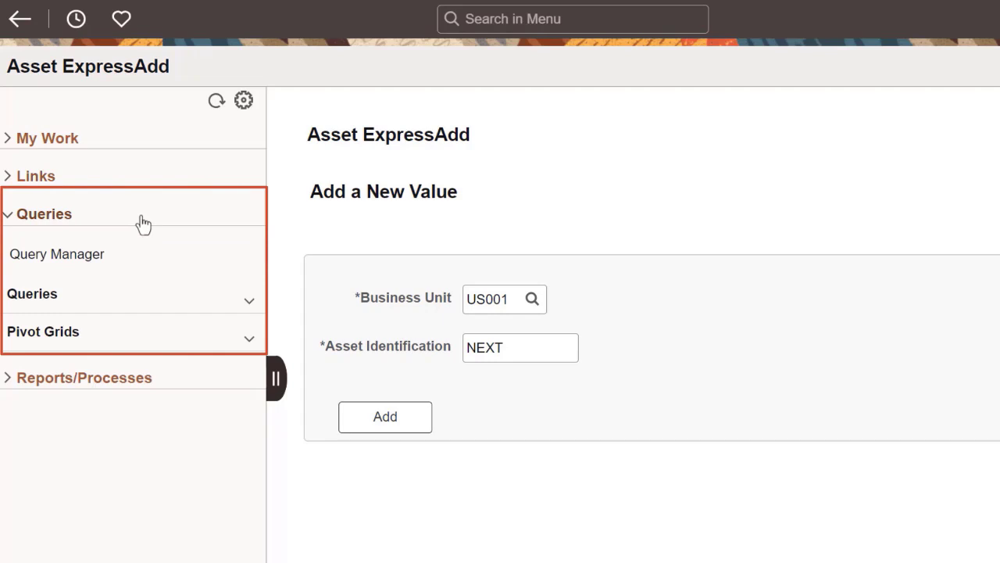
{"action": "left_click", "coordinate": [131, 336]}
{"action": "left_click", "coordinate": [129, 374]}
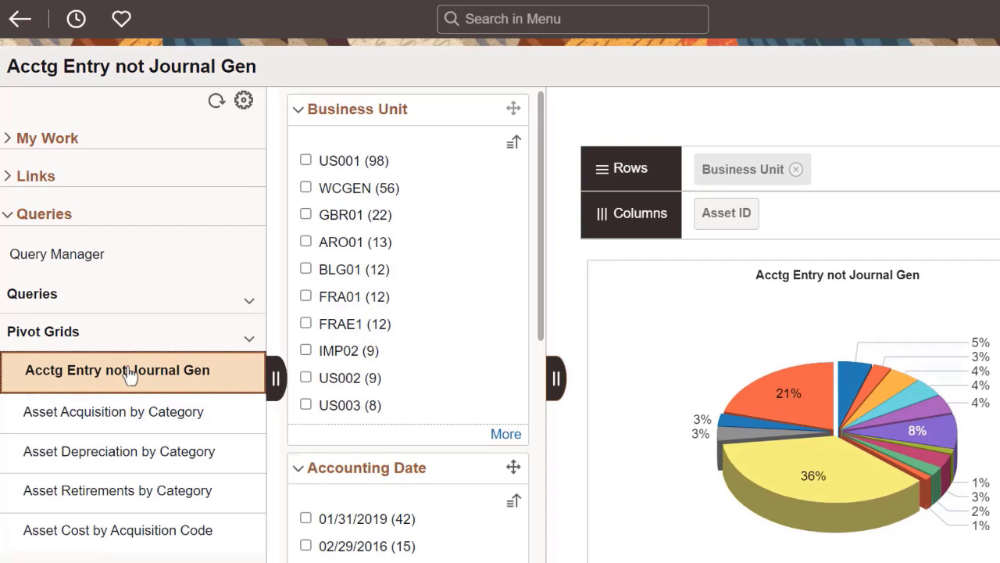
Step: Collapse the queries and open the Cost Activity Report from the asset reports under Reports/Processes
{"action": "left_click", "coordinate": [143, 225]}
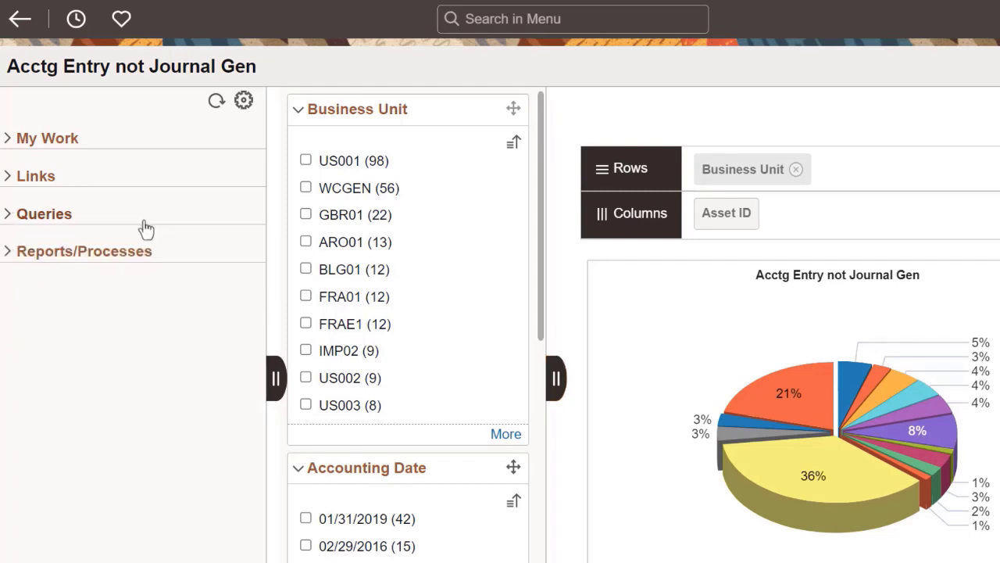
{"action": "left_click", "coordinate": [146, 252]}
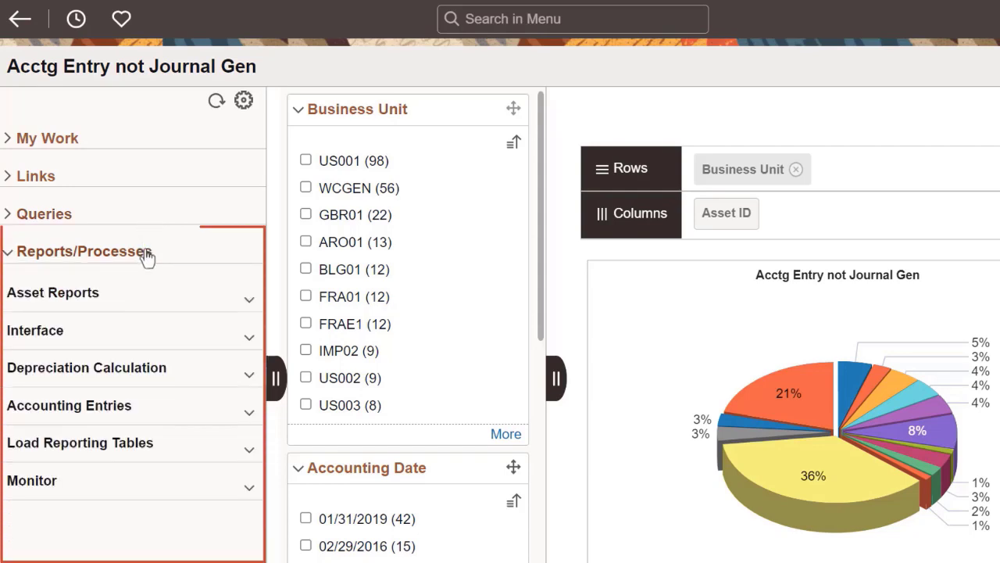
{"action": "left_click", "coordinate": [140, 297]}
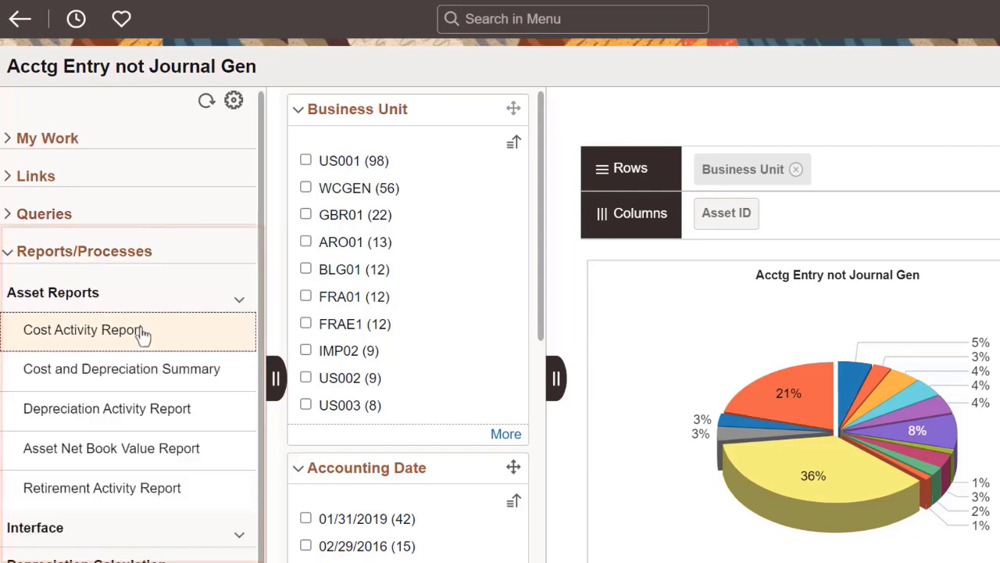
{"action": "left_click", "coordinate": [142, 333]}
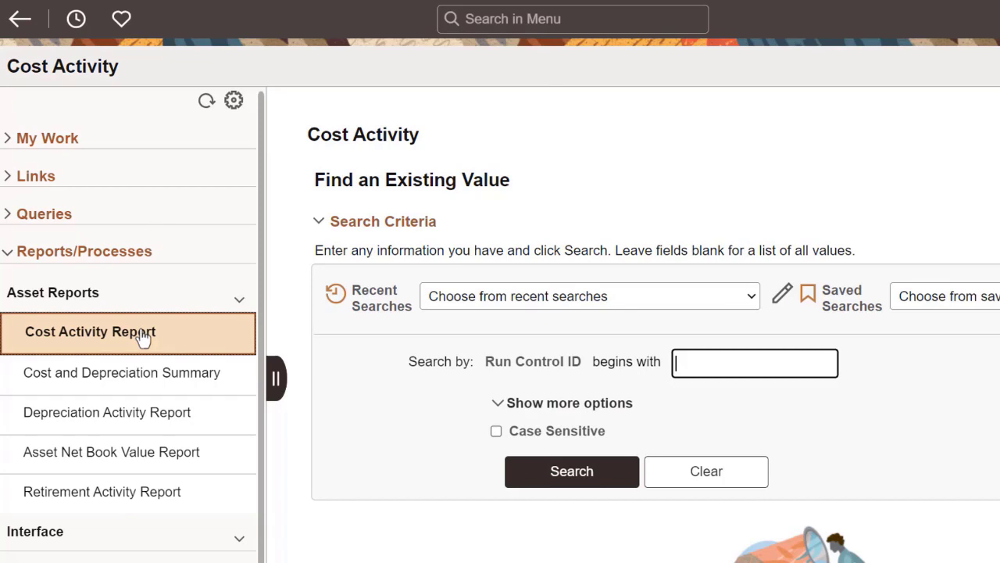